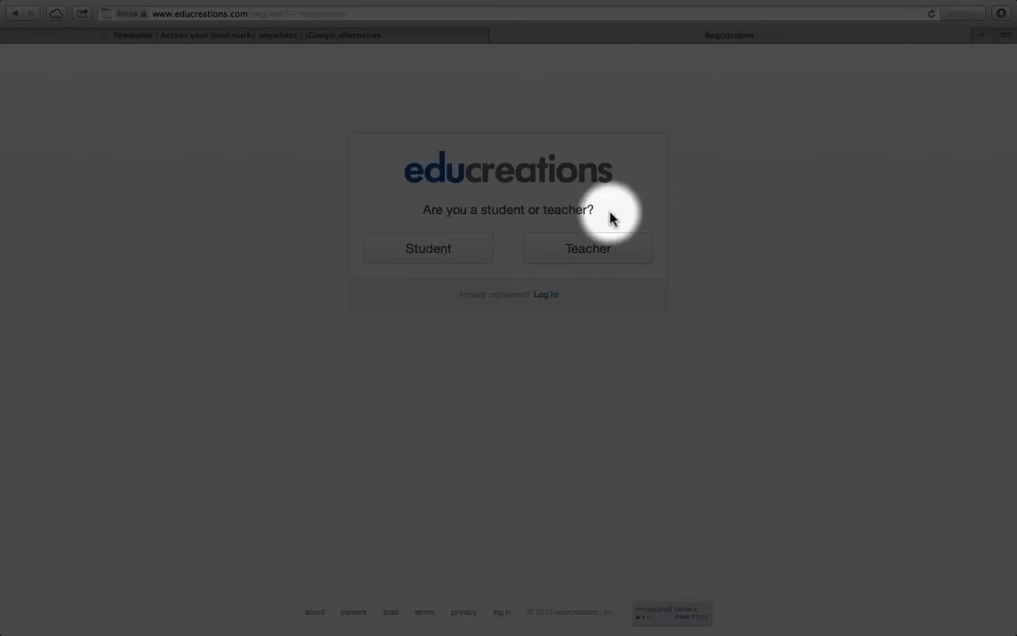
Sign up for a teacher account with notifications about new features turned off.
click(596, 252)
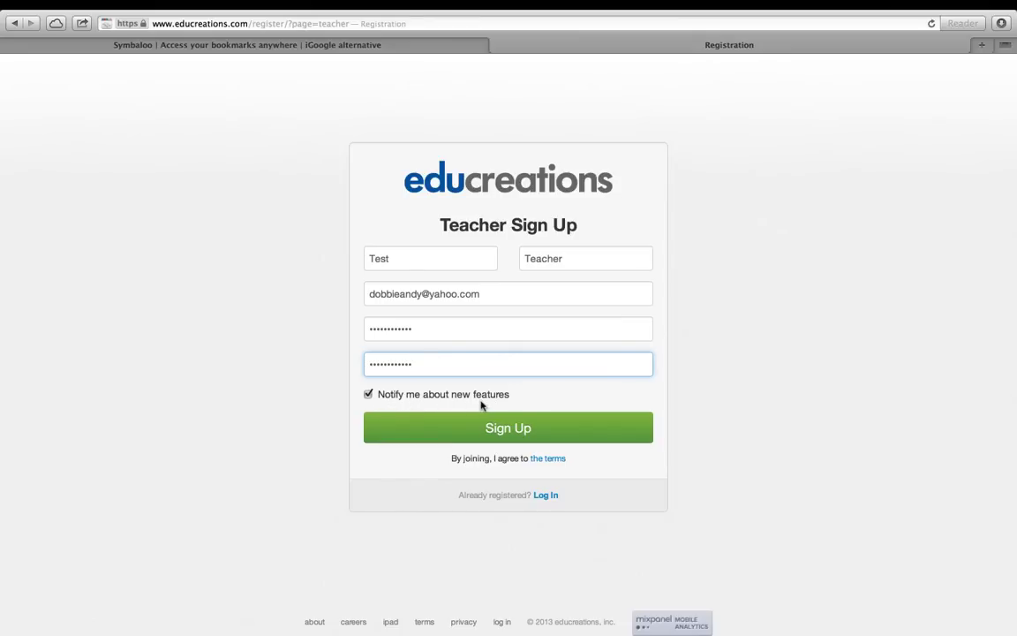
click(369, 395)
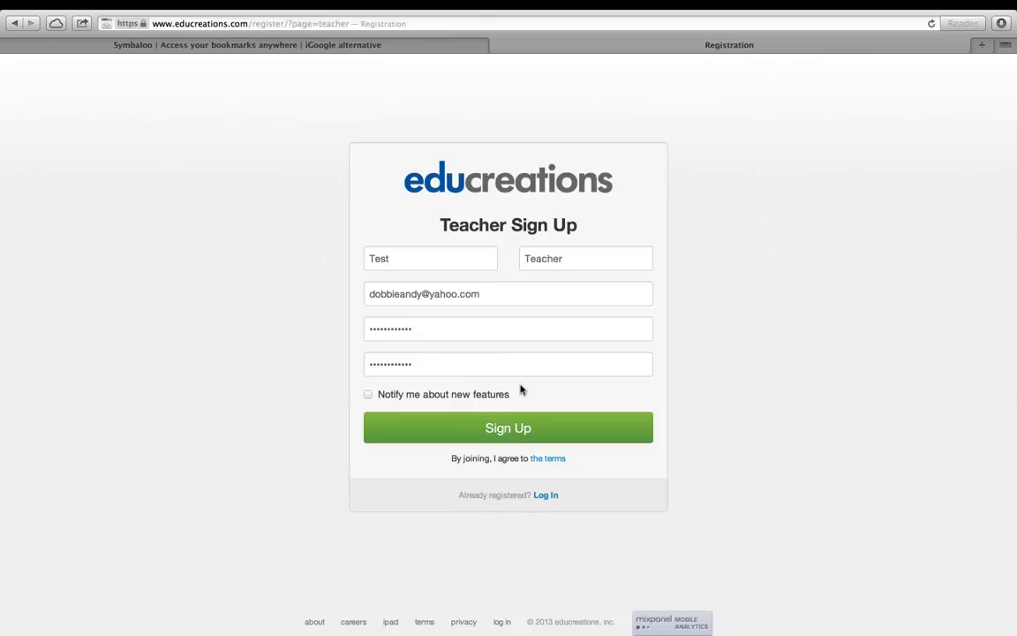
click(520, 427)
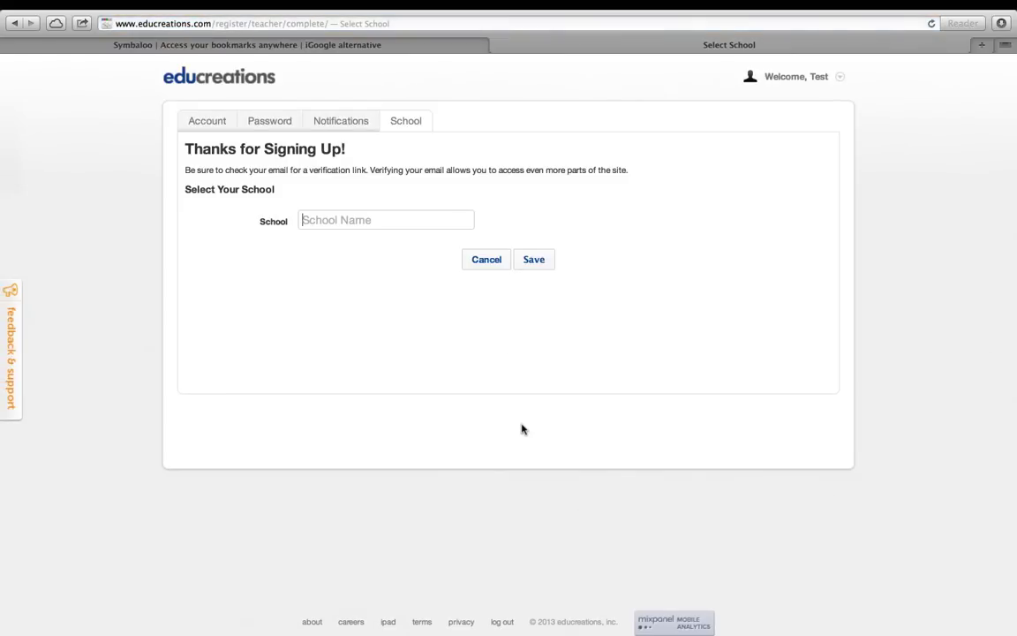
Set the account's school to Sir John A. Macdonald Senior Public School in Brampton, Ontario, and save the affiliation.
click(383, 222)
text(Sir John A. Macdonald Senior Pub)
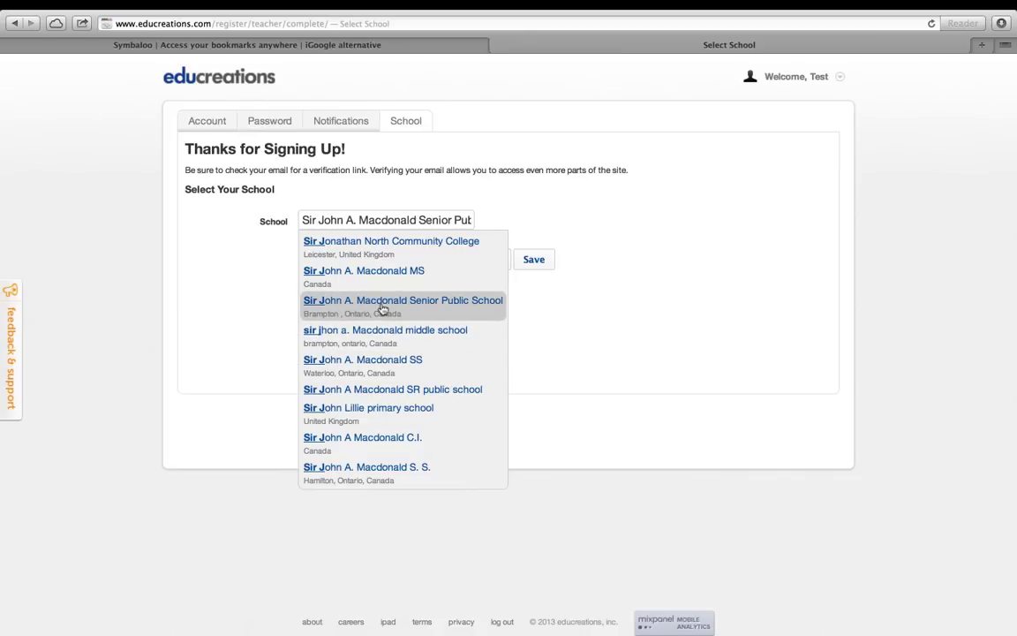
click(385, 307)
click(533, 260)
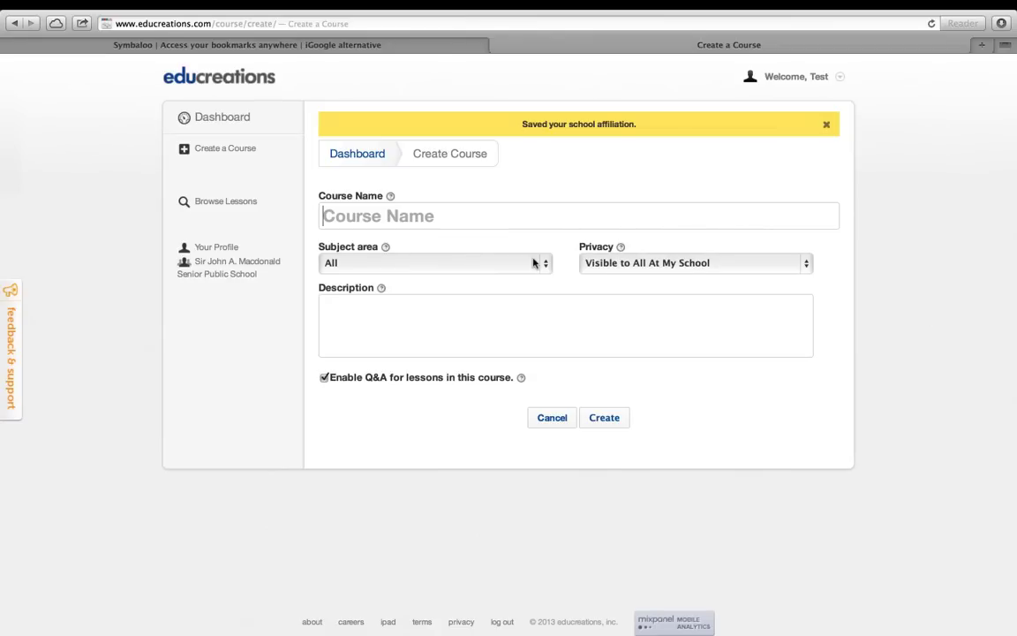
text(Grade)
key(BackSpace)
key(BackSpace)
key(BackSpace)
key(BackSpace)
key(BackSpace)
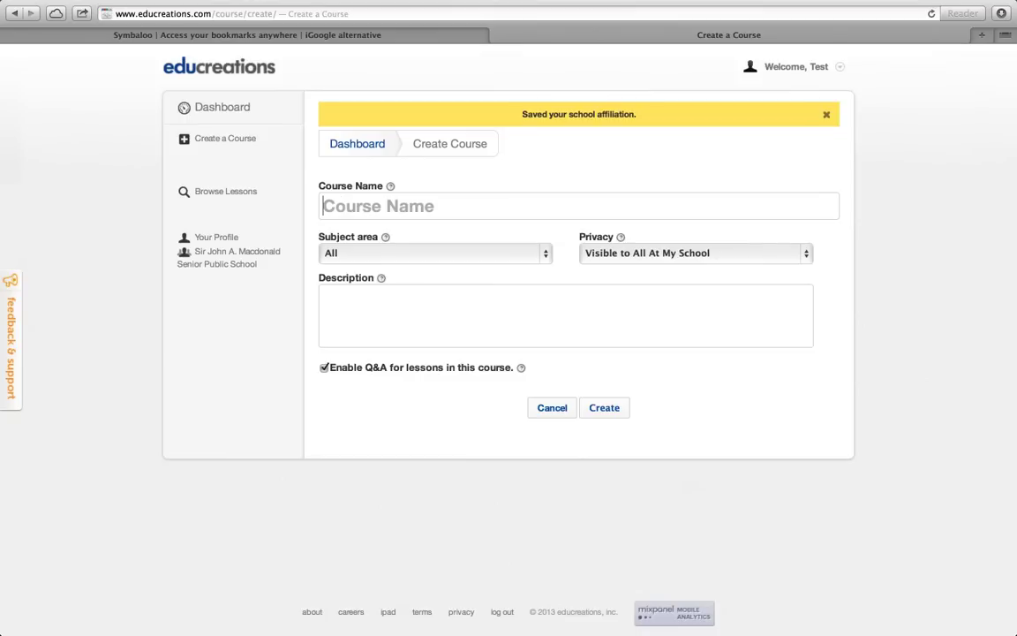
Name the new course 8H and set its subject area to Science.
text(8H)
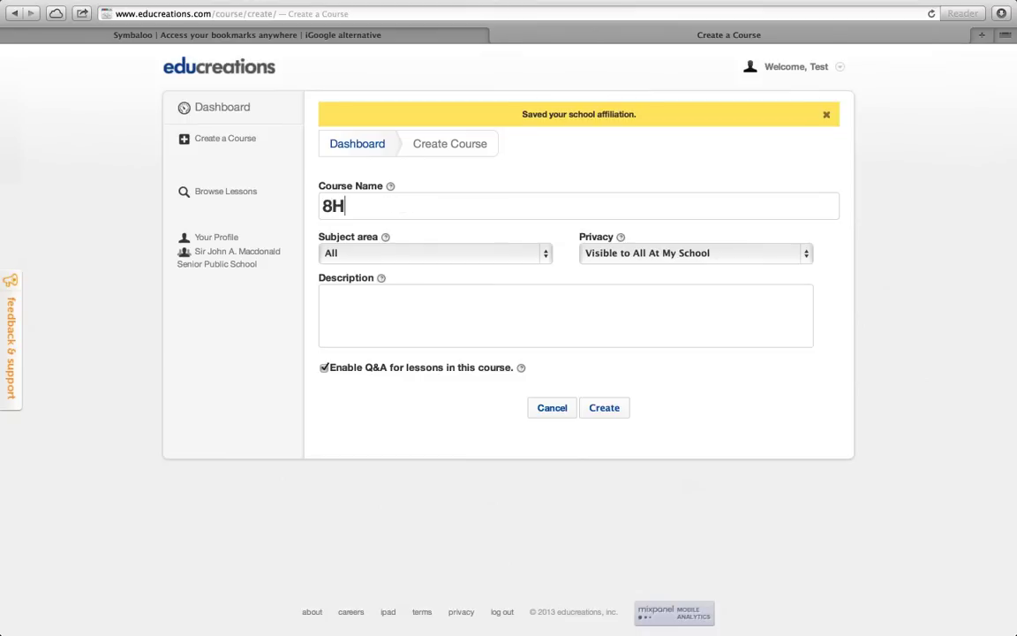
click(541, 255)
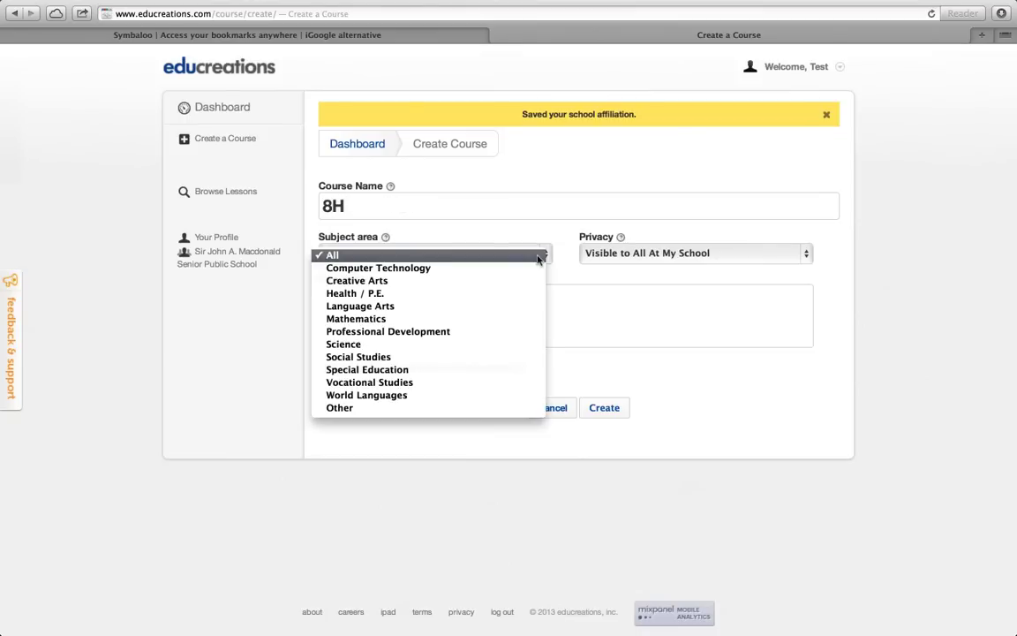
click(512, 344)
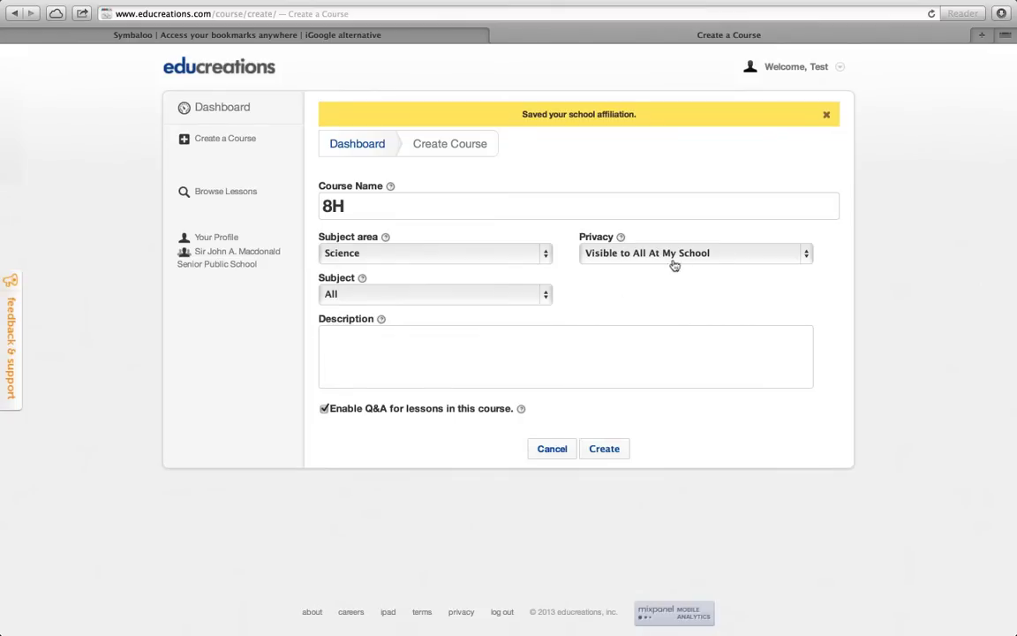
Try the course privacy option Visible to My Students, and return it to Visible to All At My School.
click(804, 255)
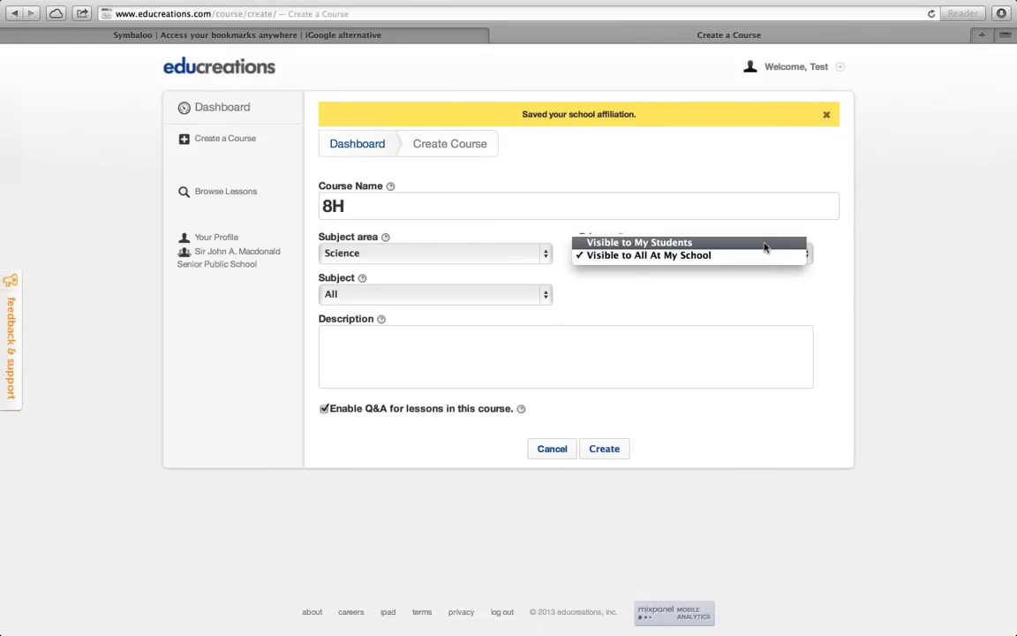
click(765, 244)
click(766, 254)
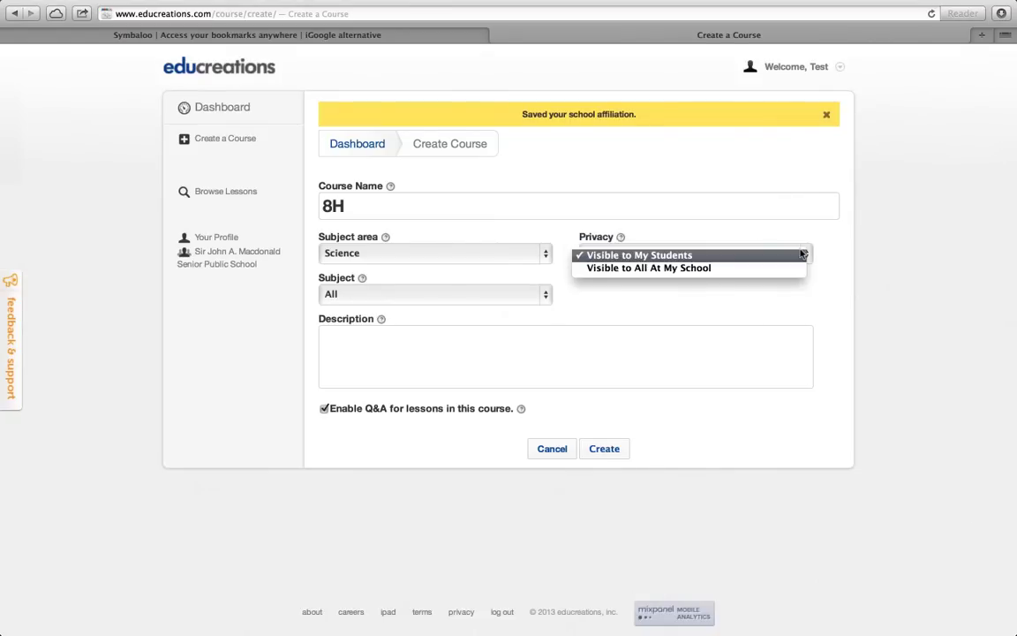
click(792, 271)
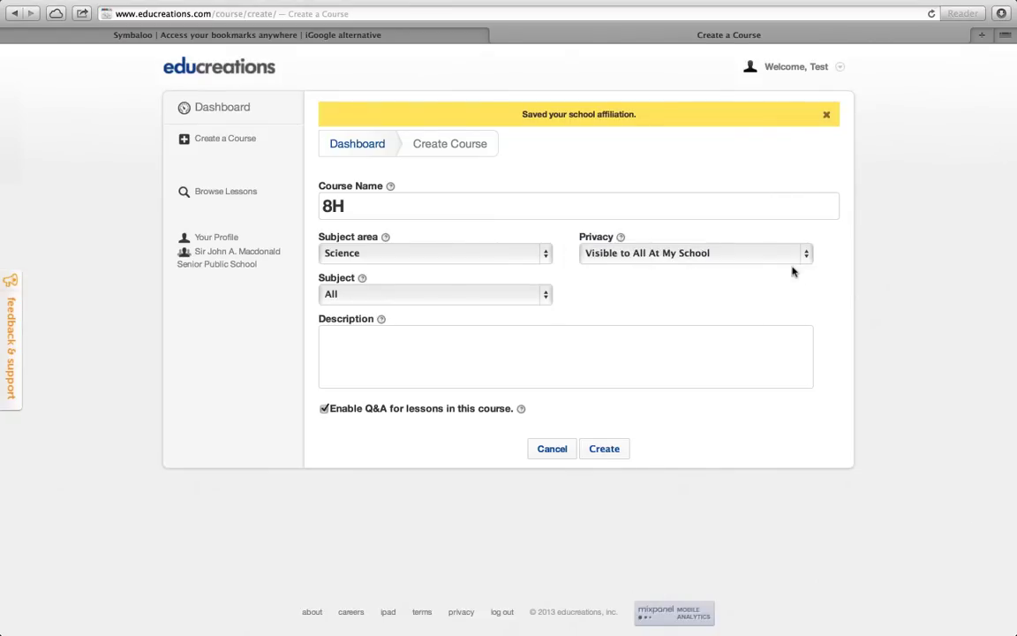
Create the course with Biology as its subject and "cell division and mitosis" as its description.
click(546, 294)
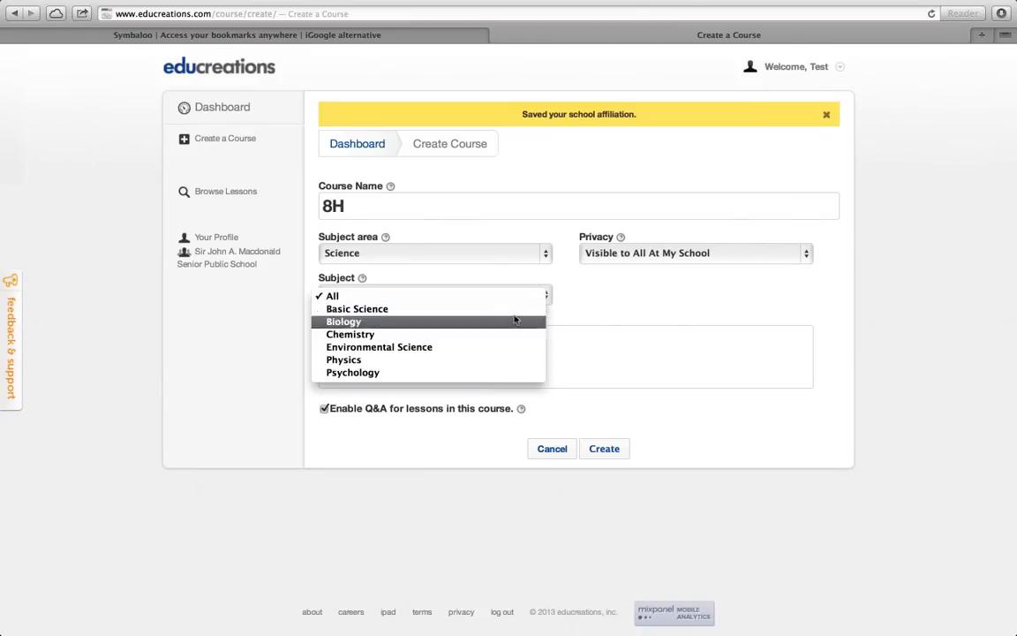
click(531, 324)
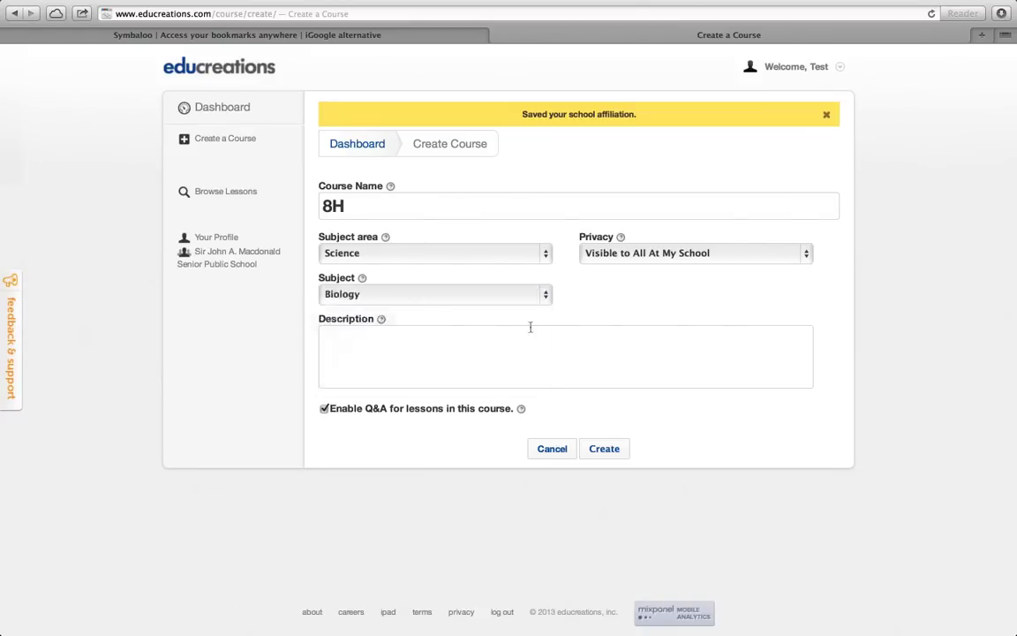
click(526, 336)
text(cell division and mitosis)
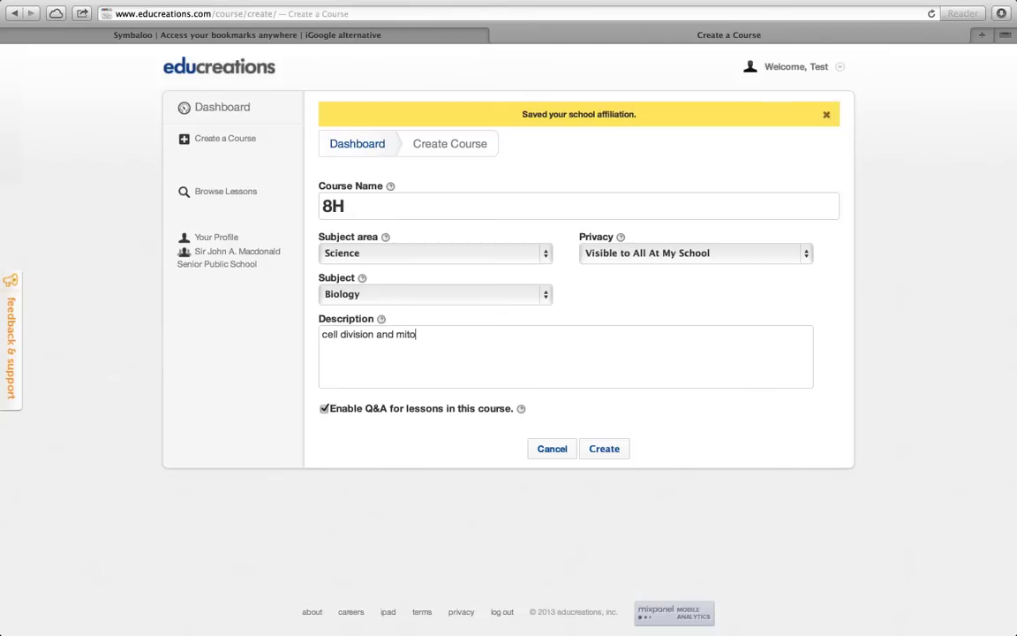
click(607, 450)
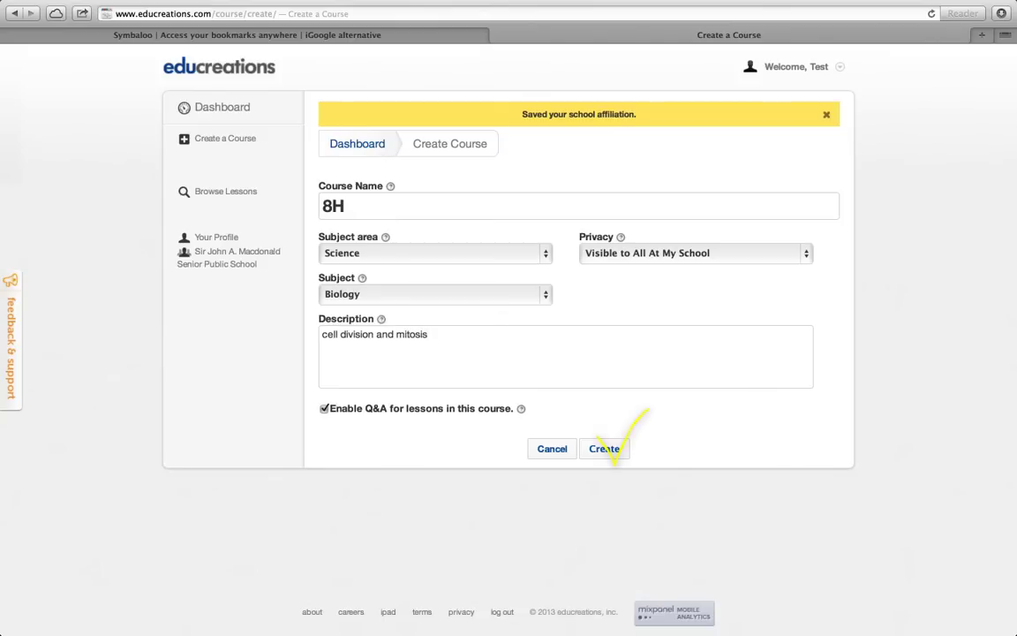
click(606, 449)
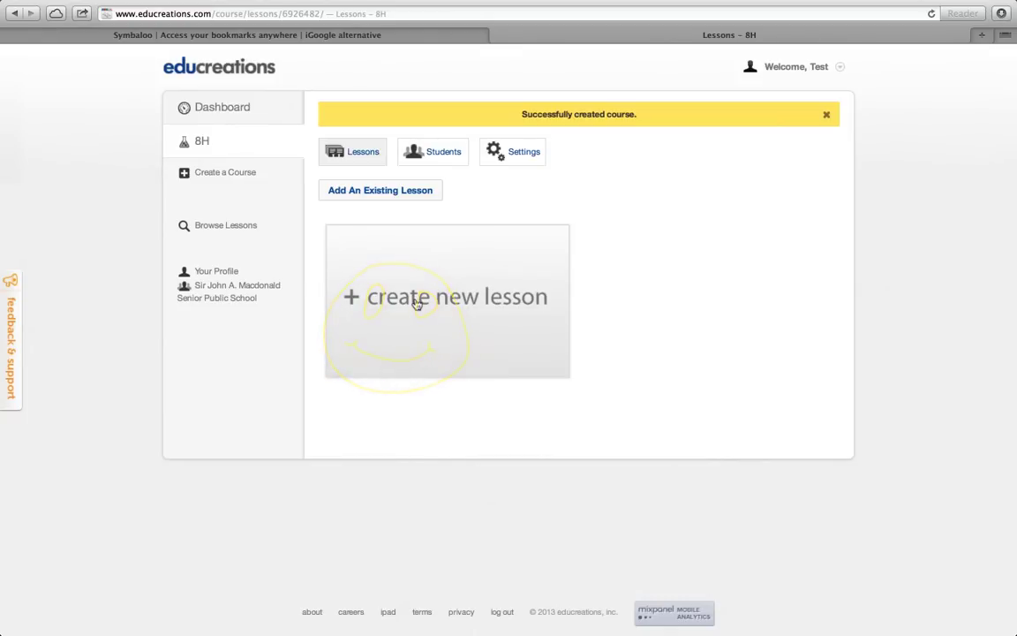
Create a new lesson in the 8H course and try a blue freehand stroke on its whiteboard, undoing it.
click(417, 302)
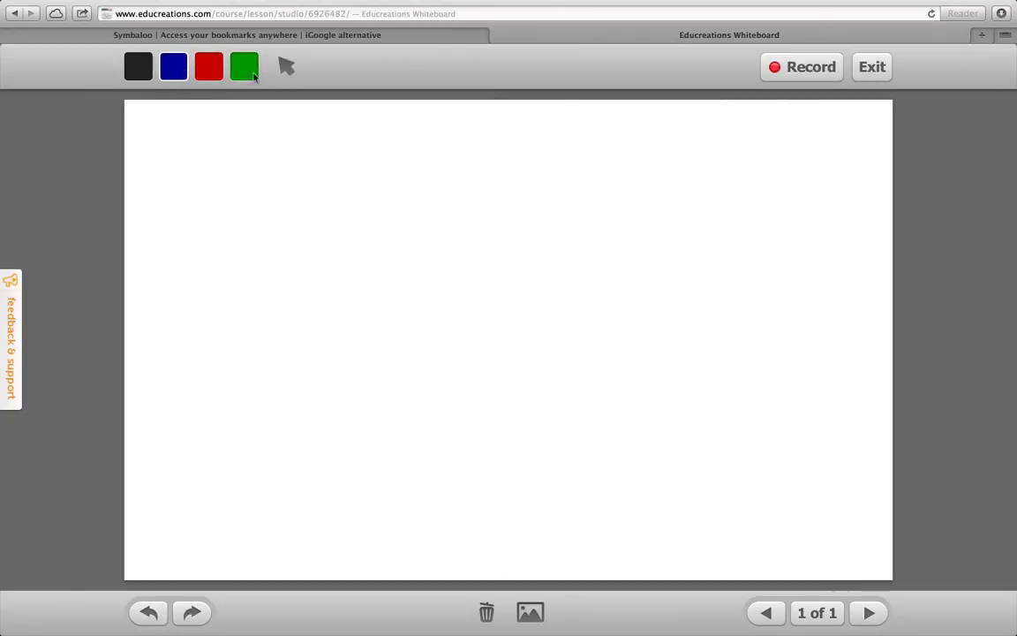
mouse_move(250, 207)
mouse_down()
mouse_move(301, 208)
mouse_move(251, 248)
mouse_move(352, 234)
mouse_move(413, 202)
mouse_move(380, 208)
mouse_move(407, 277)
mouse_move(302, 321)
mouse_up()
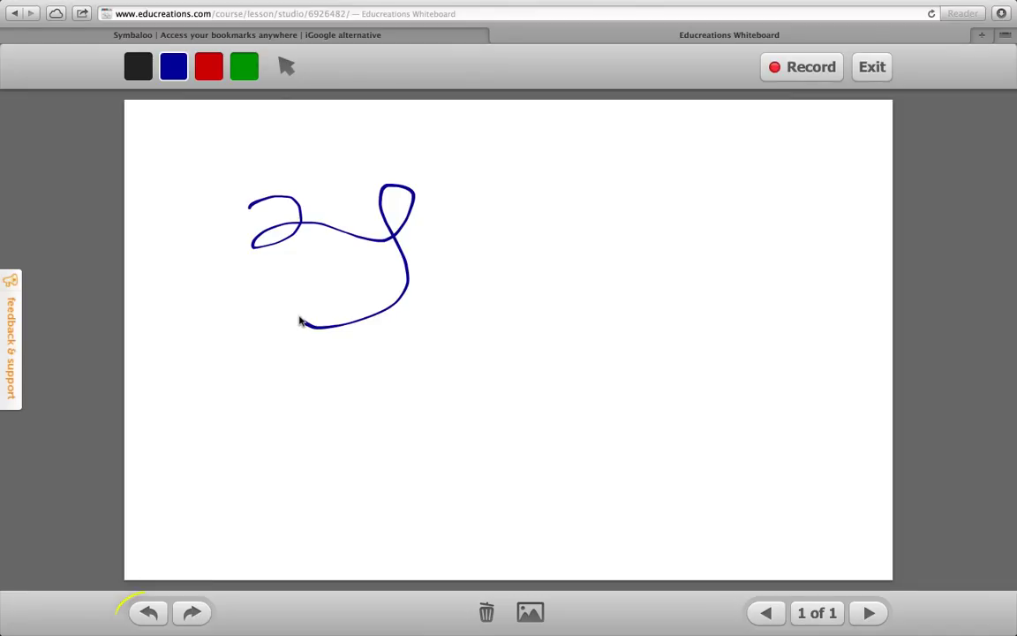
click(148, 614)
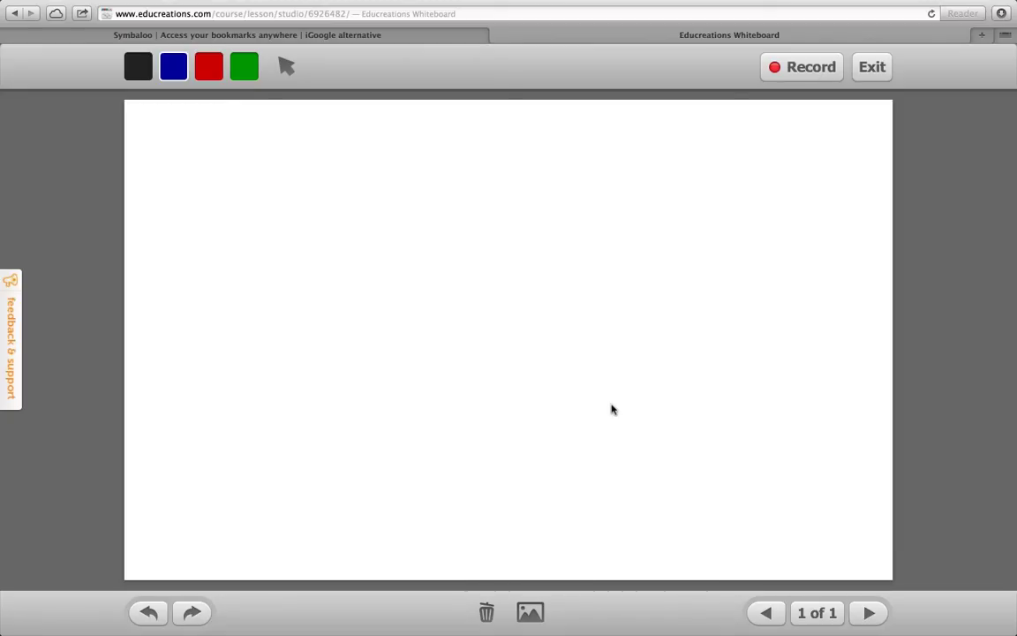
Insert the image Girls Compilation 2012-2013 from the Girls folder in Pictures onto the whiteboard.
click(529, 620)
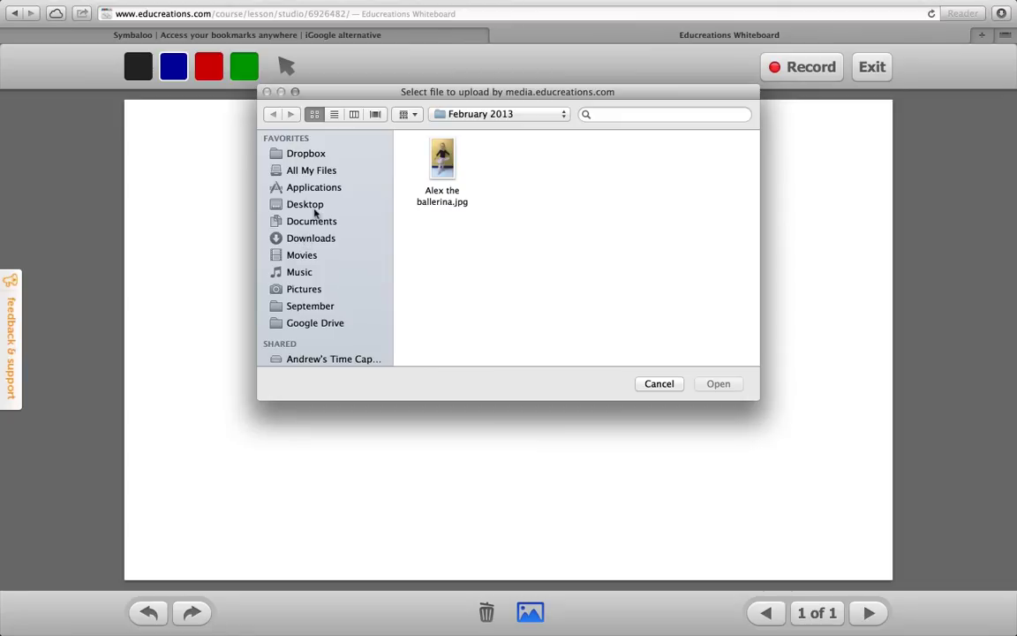
click(297, 289)
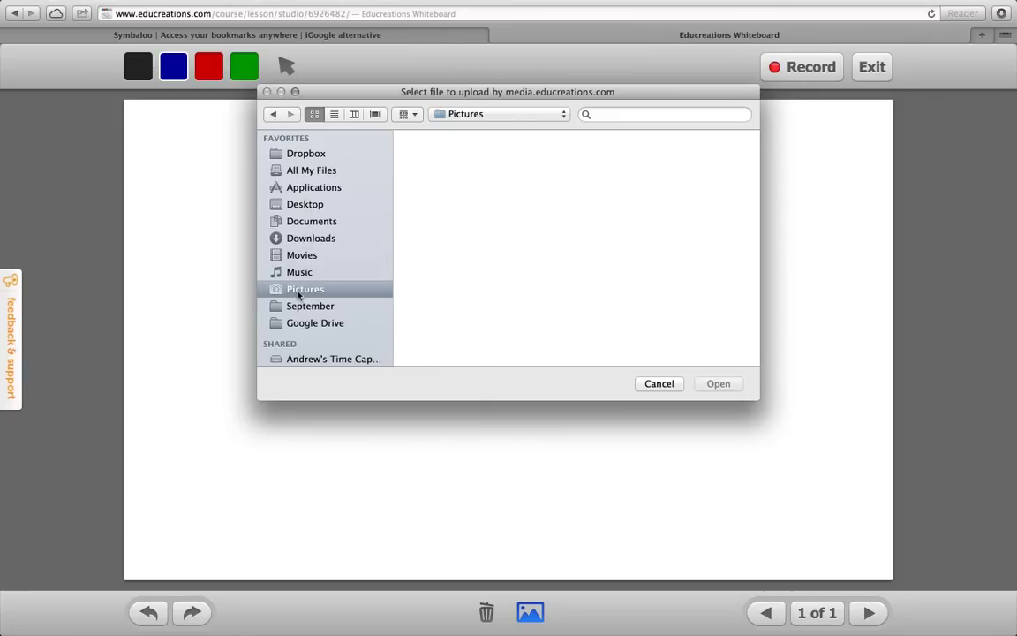
double_click(461, 163)
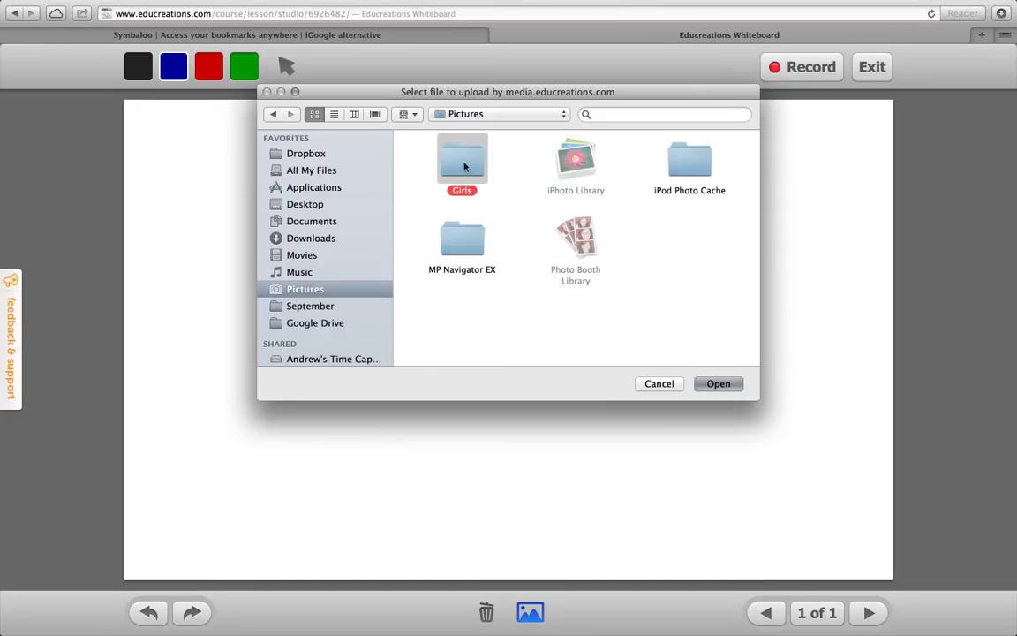
click(446, 161)
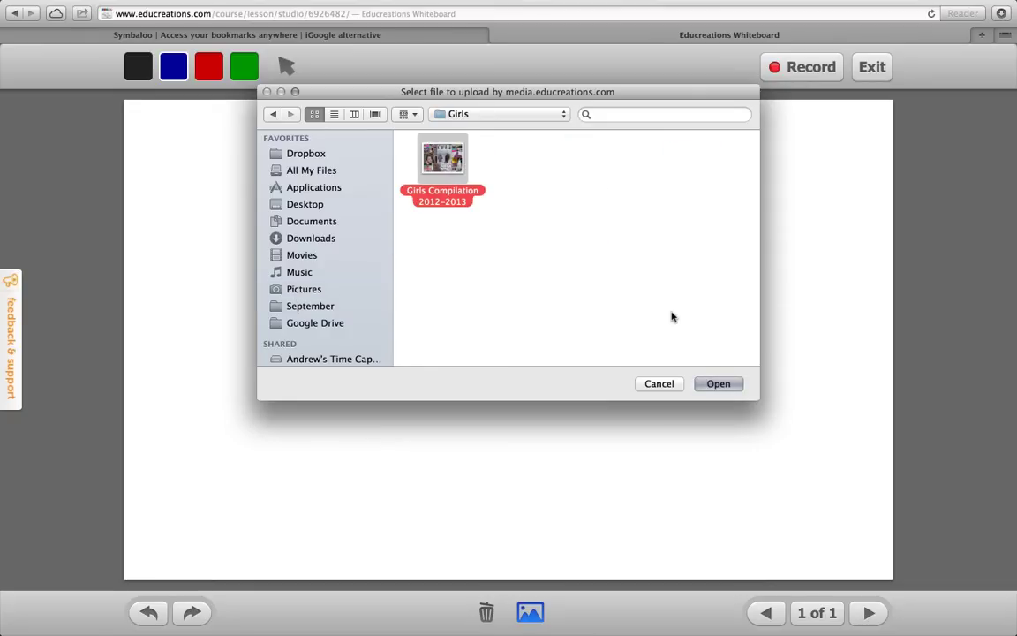
click(718, 383)
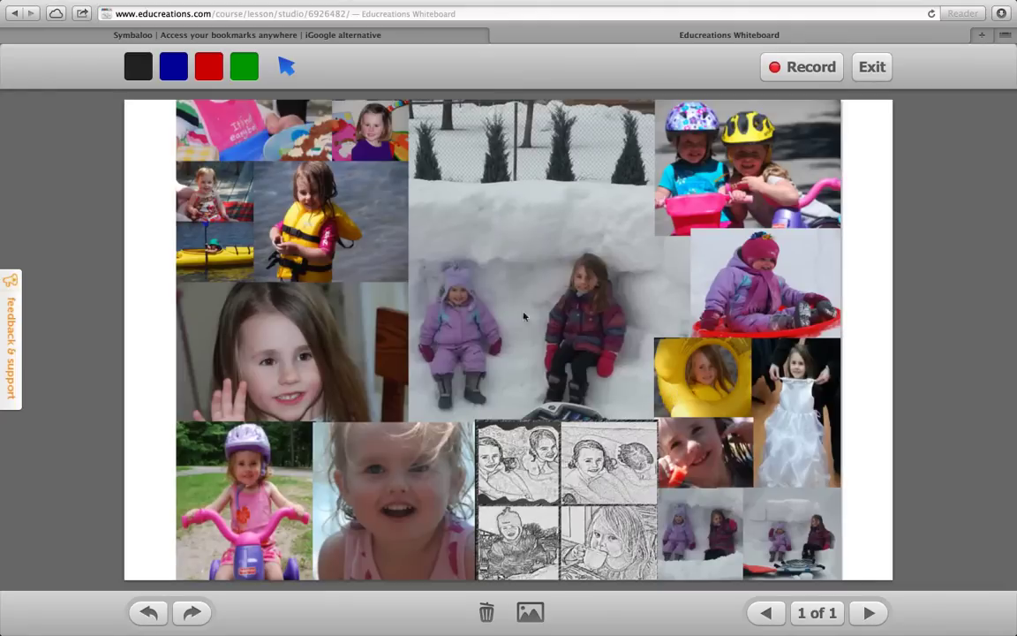
Shift the inserted collage slightly leftward on the whiteboard page.
scroll(500, 265, down, 3)
scroll(502, 302, up, 3)
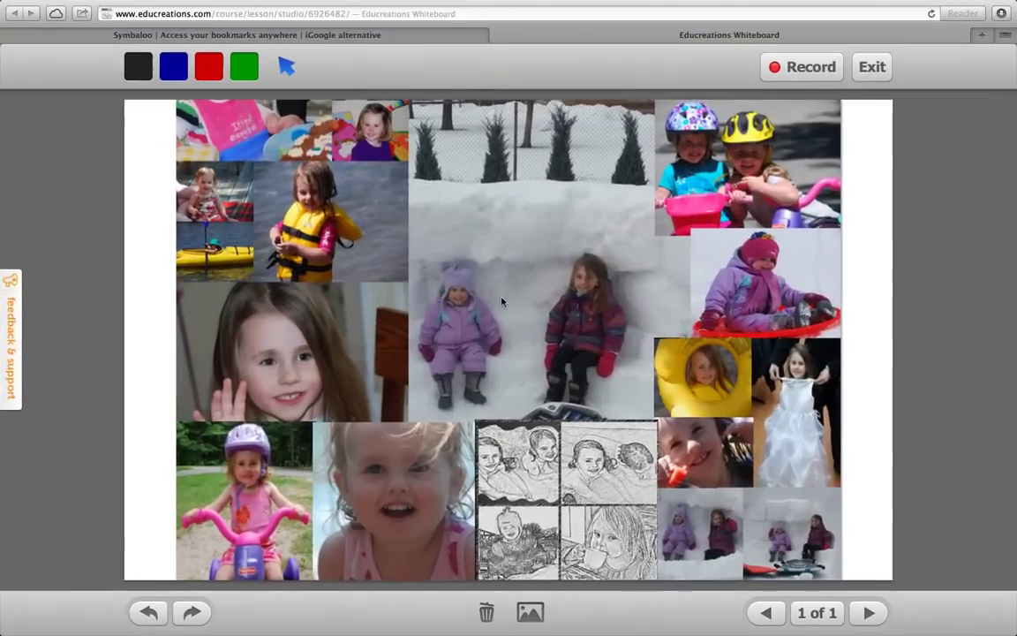
drag(450, 267, 430, 293)
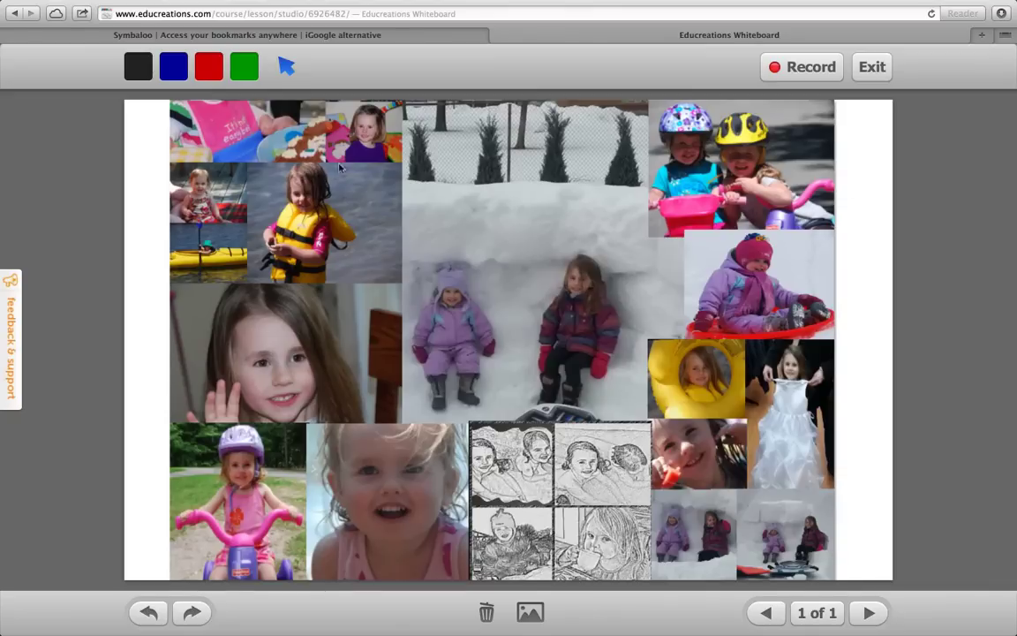
Draw trial green freehand marks over the children in the collage and undo them.
click(228, 67)
mouse_move(269, 243)
mouse_down()
mouse_move(346, 188)
mouse_move(291, 206)
mouse_up()
mouse_move(456, 303)
mouse_down()
mouse_move(521, 313)
mouse_move(417, 282)
mouse_move(497, 312)
mouse_move(602, 305)
mouse_up()
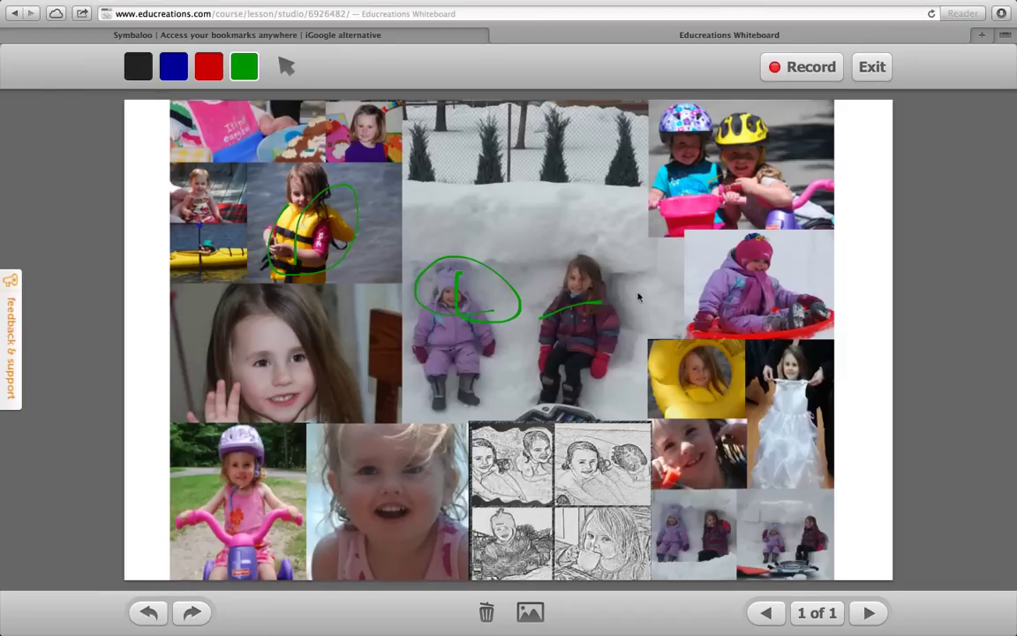
click(147, 612)
click(147, 612)
click(148, 612)
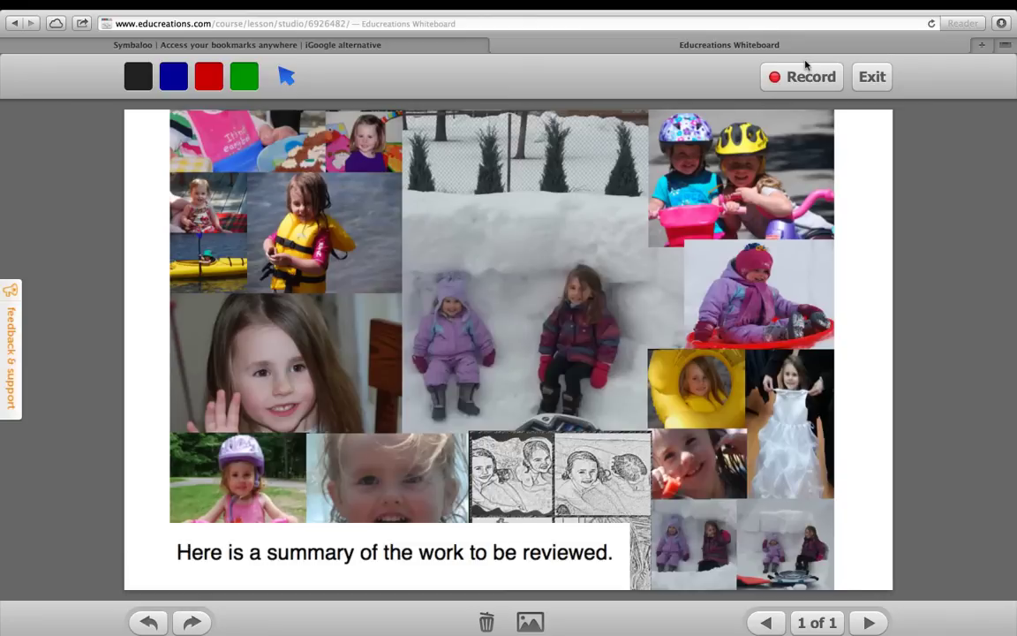
Record a short lesson, circling the child in the yellow life jacket and boxing the seated child in purple in blue.
click(810, 67)
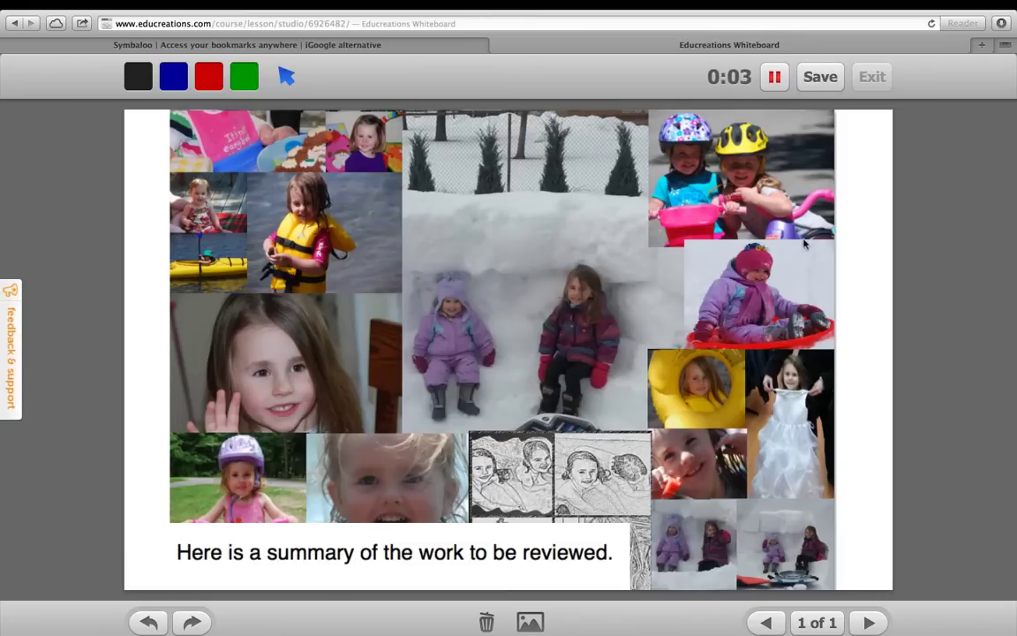
click(165, 75)
mouse_move(300, 166)
mouse_down()
mouse_move(291, 242)
mouse_move(298, 165)
mouse_up()
mouse_move(409, 342)
mouse_down()
mouse_move(491, 344)
mouse_move(490, 247)
mouse_move(398, 260)
mouse_move(409, 353)
mouse_up()
click(820, 77)
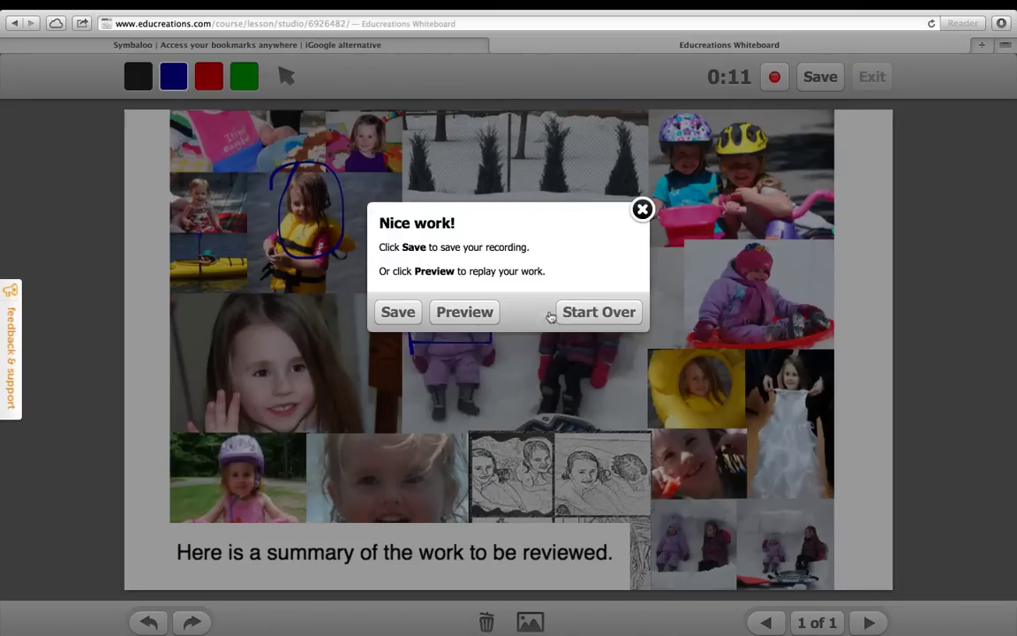
Preview the lesson recording through to its end and save it.
click(464, 312)
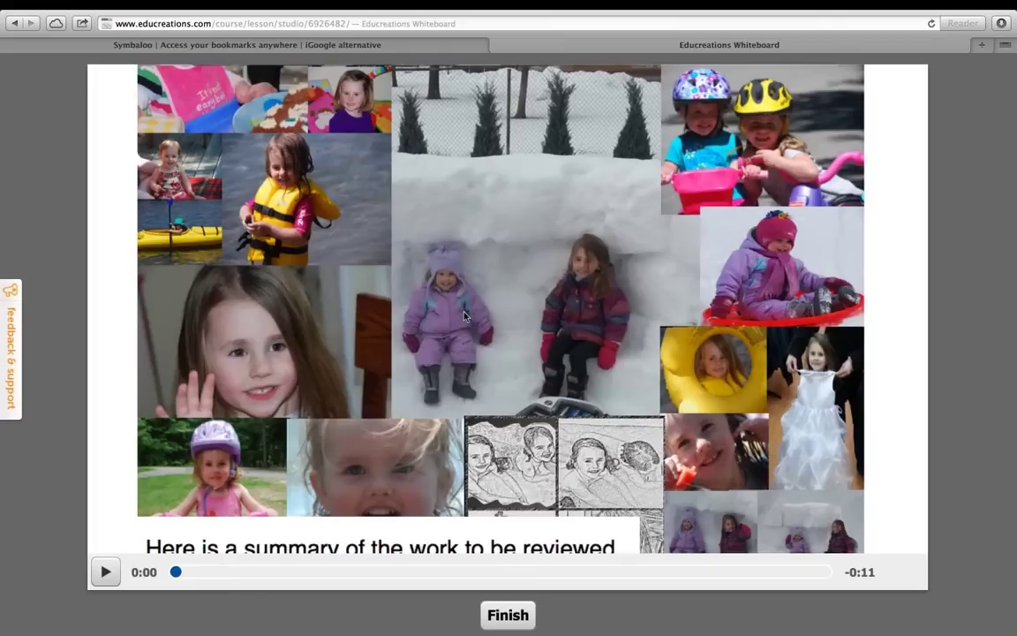
click(105, 572)
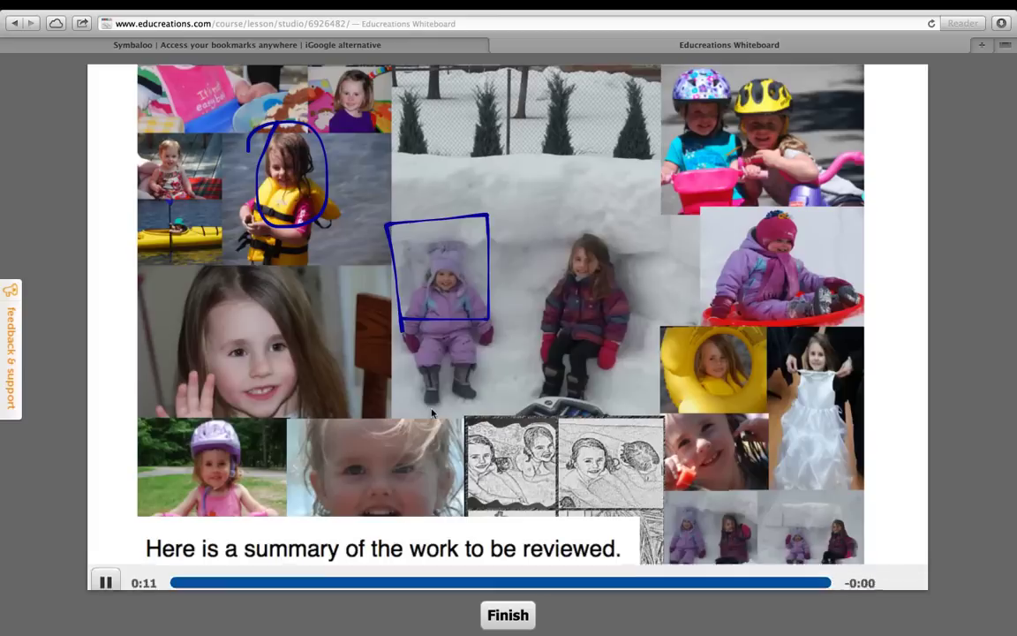
click(516, 615)
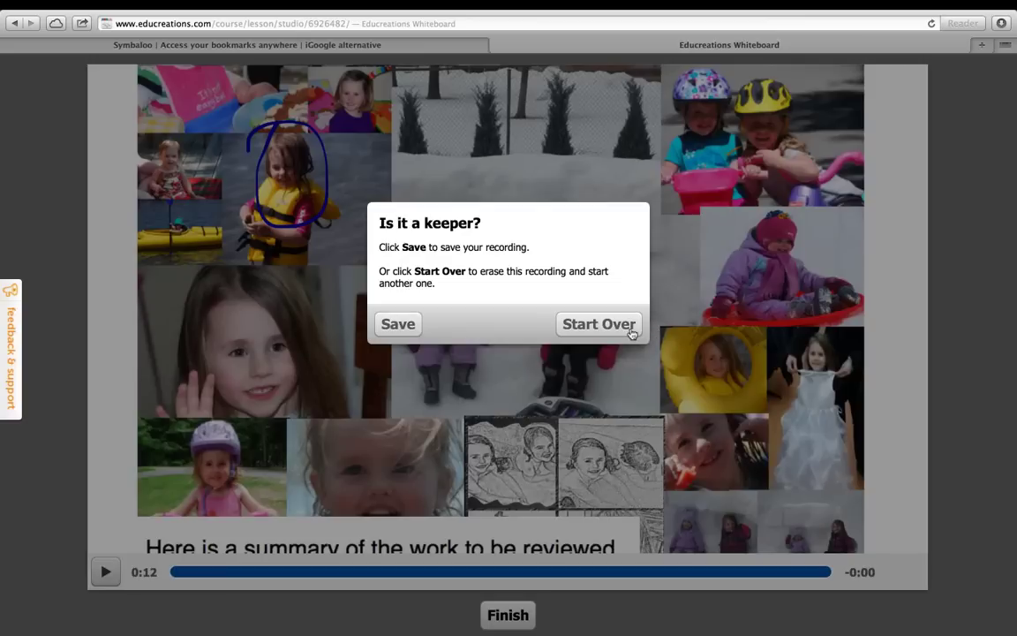
click(390, 325)
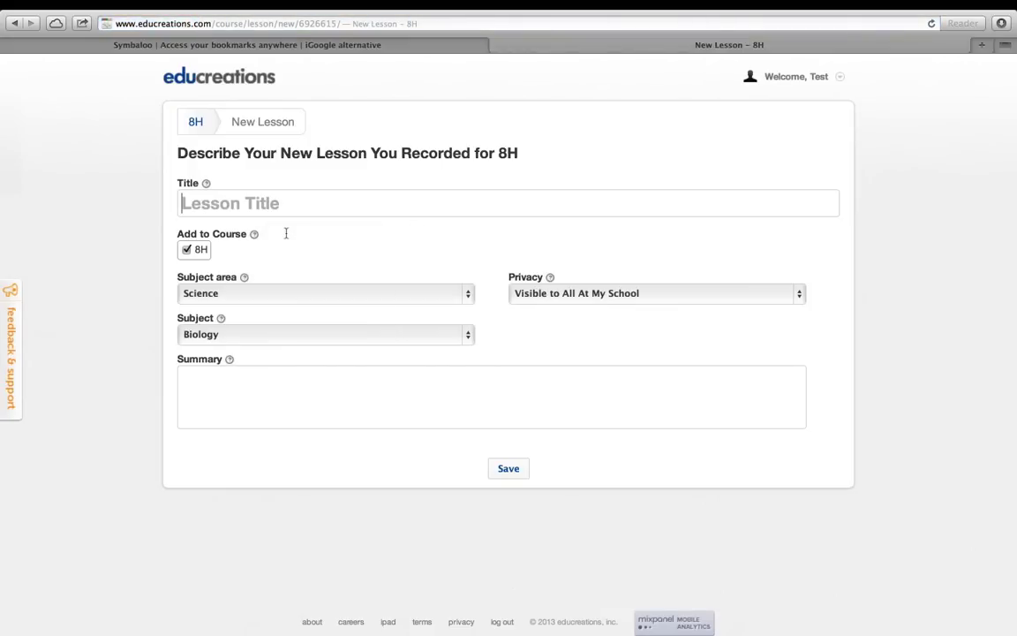
Title the recorded lesson "Girl Compilation image", keep its privacy at Visible to All At My School, and save it.
text(Girl Compilation i)
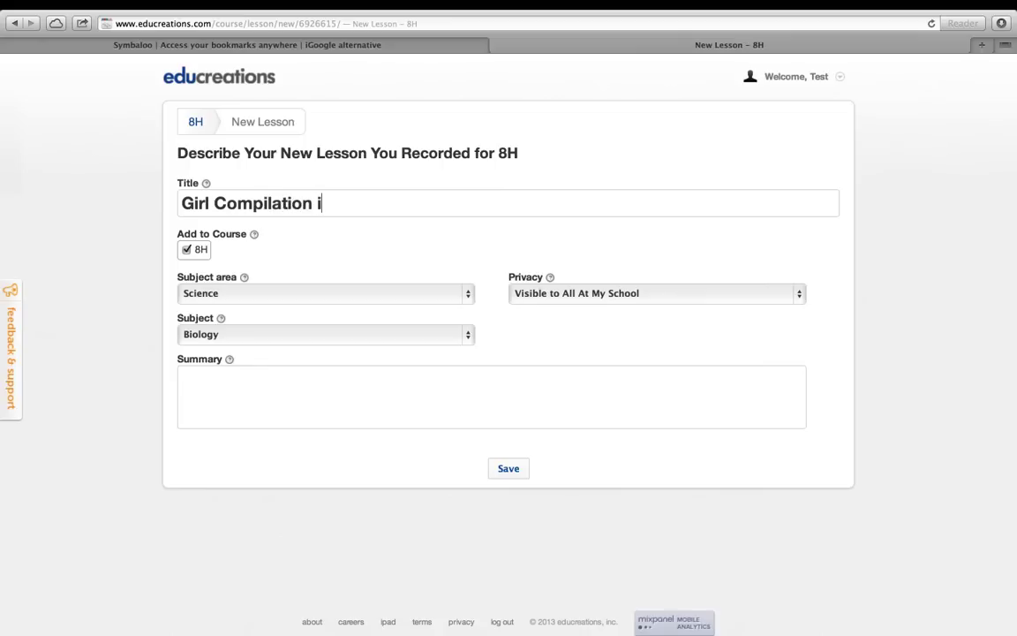
text(mage)
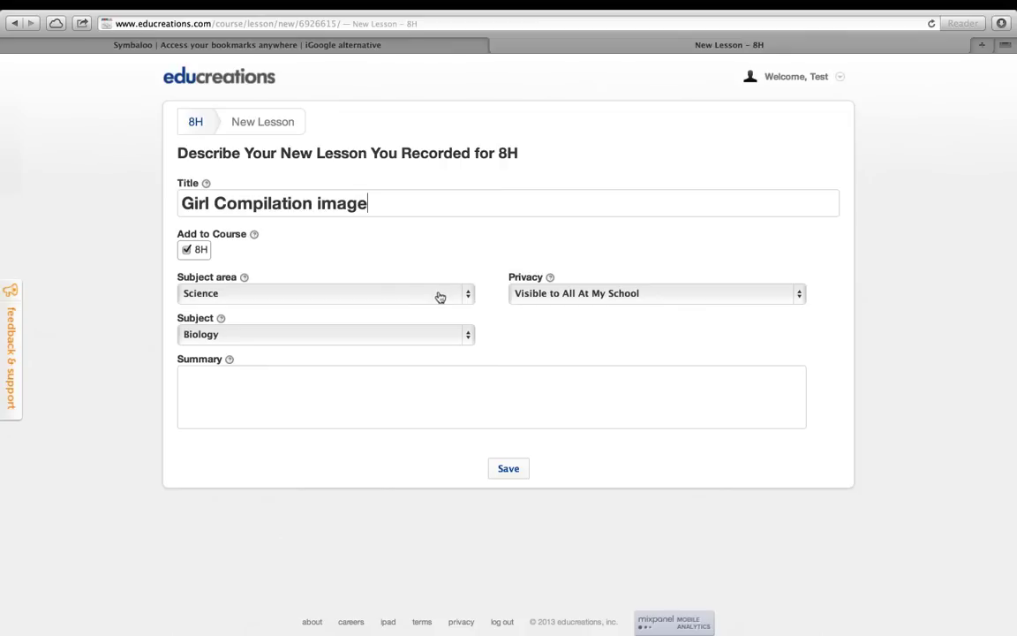
click(596, 294)
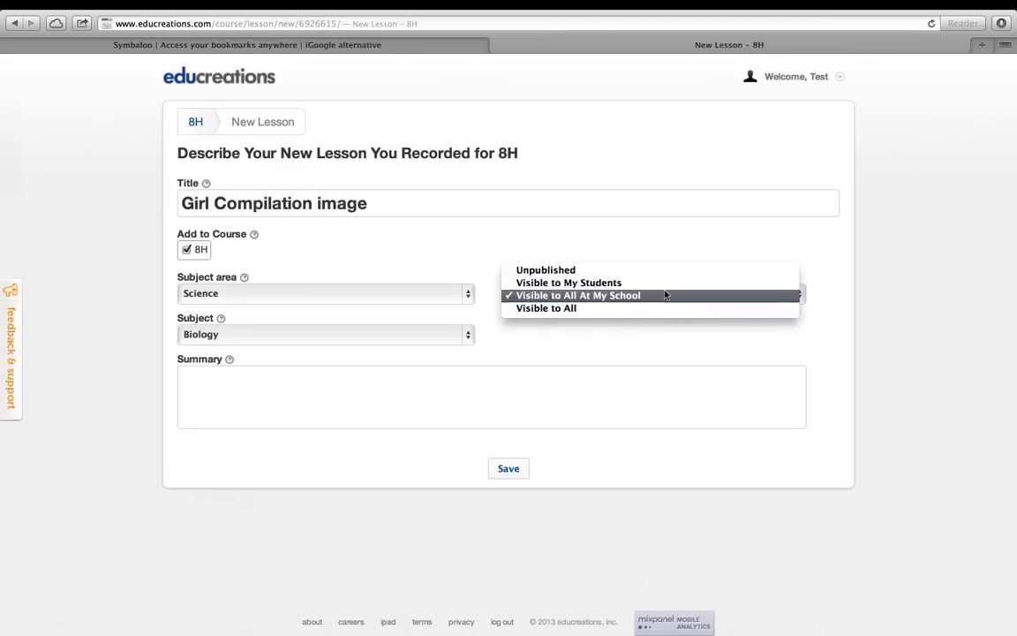
click(630, 343)
click(501, 388)
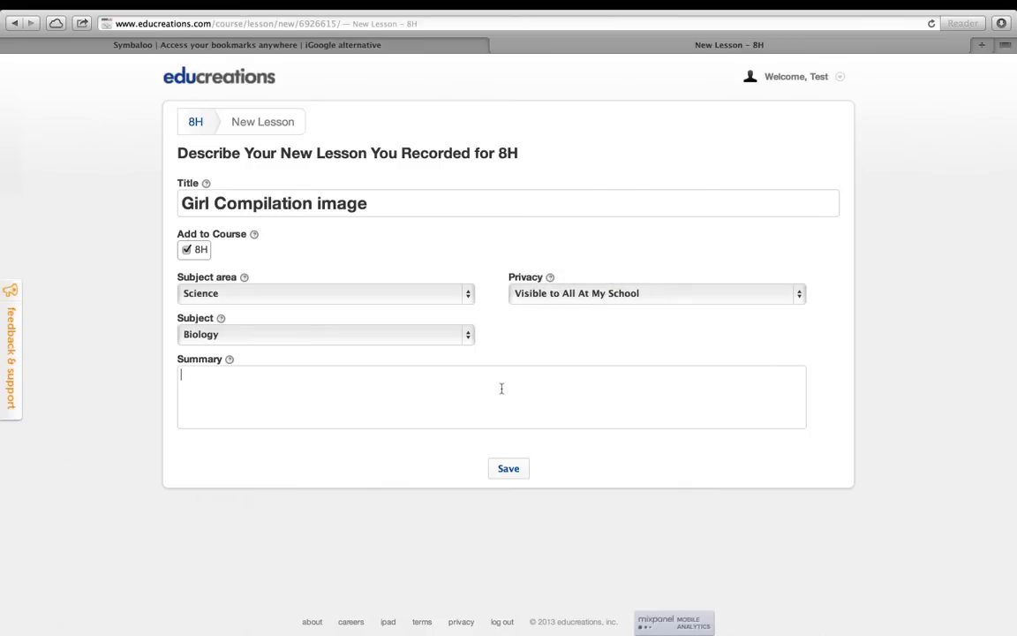
click(510, 469)
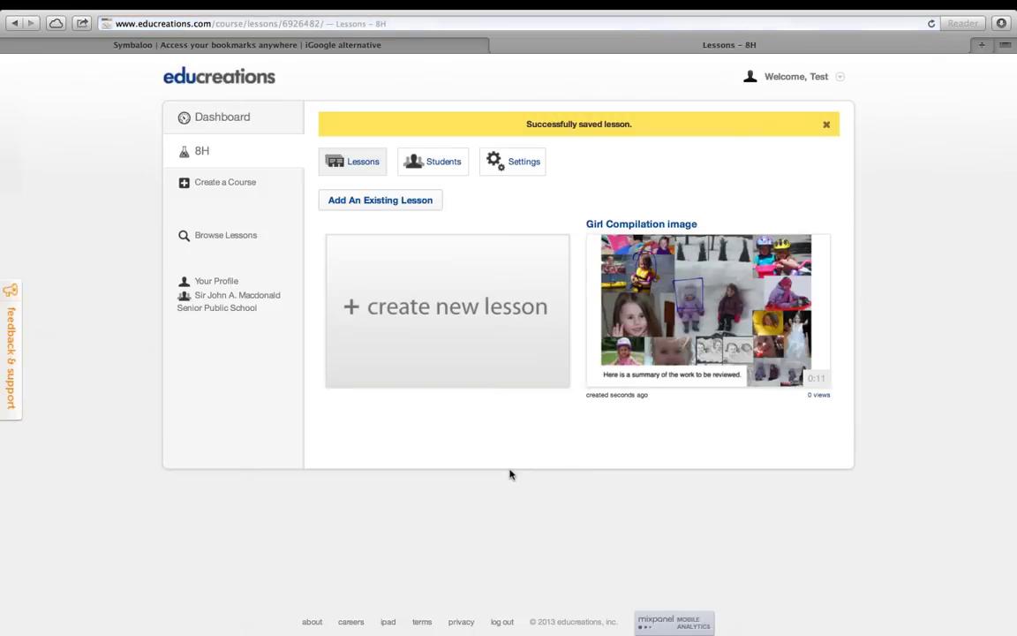
Open the Girl Compilation image lesson through the teacher profile and select its share link for copying.
click(741, 344)
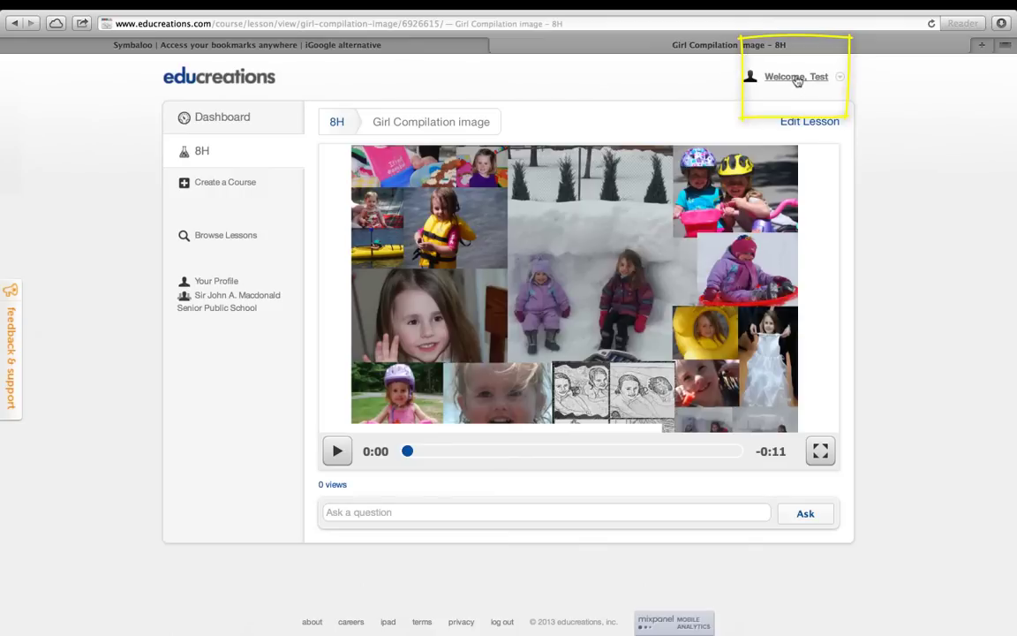
click(796, 78)
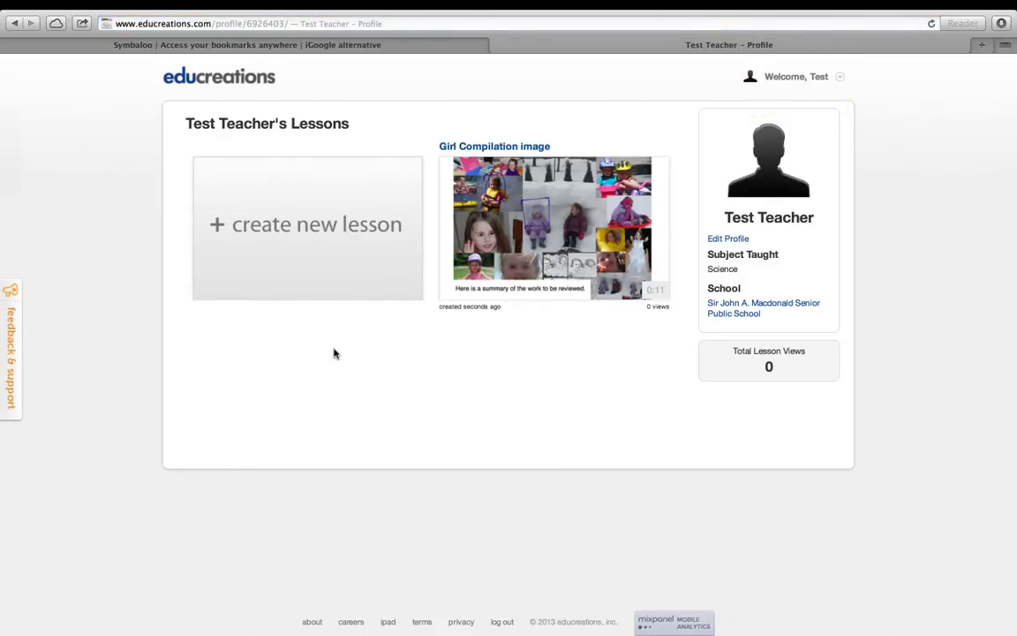
click(542, 242)
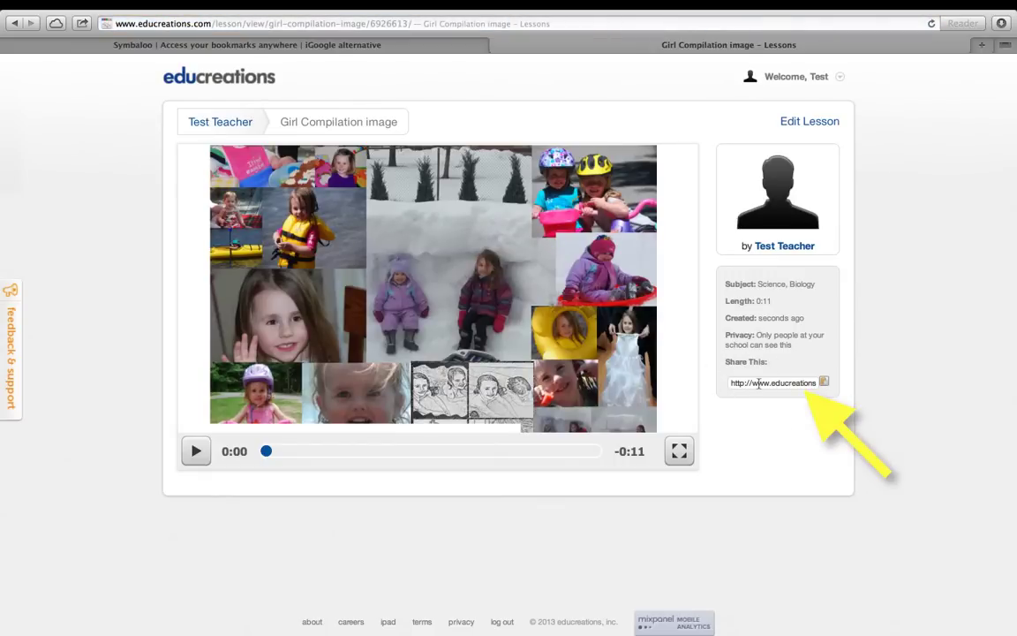
click(757, 382)
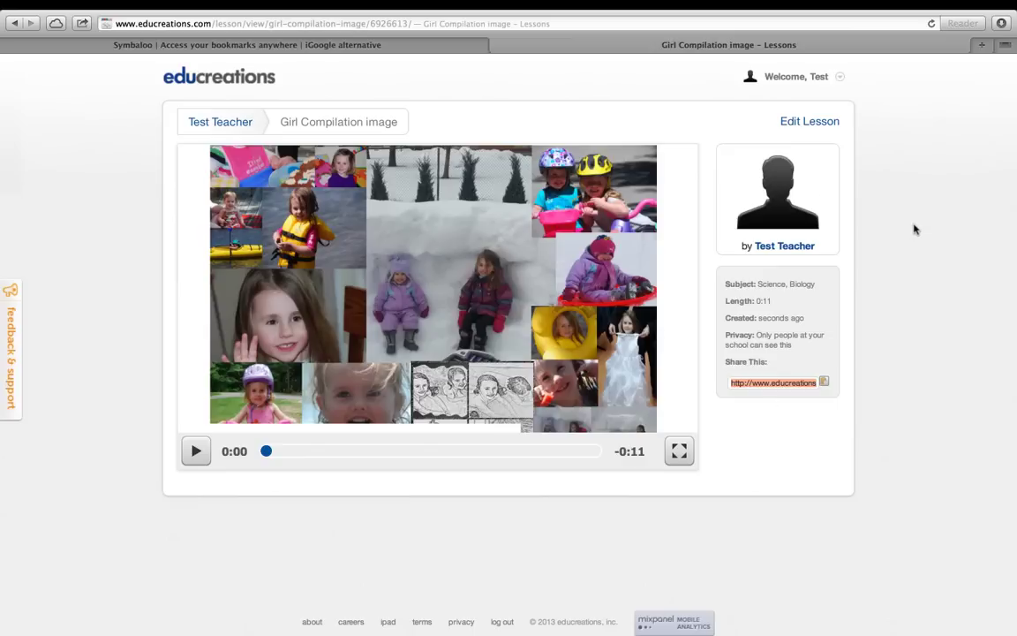
Switch to Edmodo from the Symbaloo bookmarks page and sign in with the teacher's username and account password.
click(301, 49)
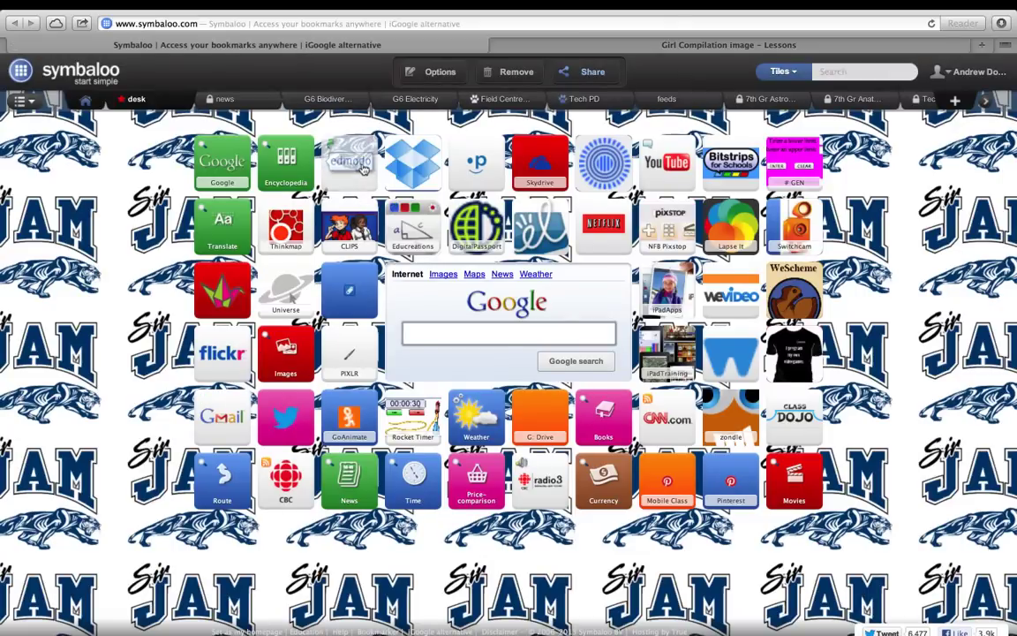
click(362, 168)
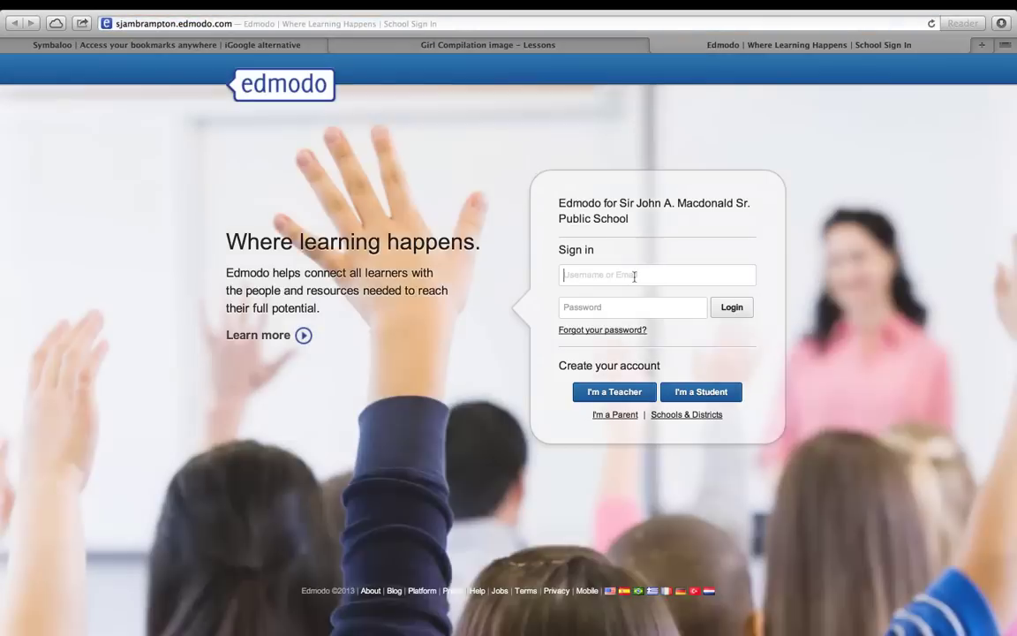
text(mrdobbie)
key(Tab)
text(****)
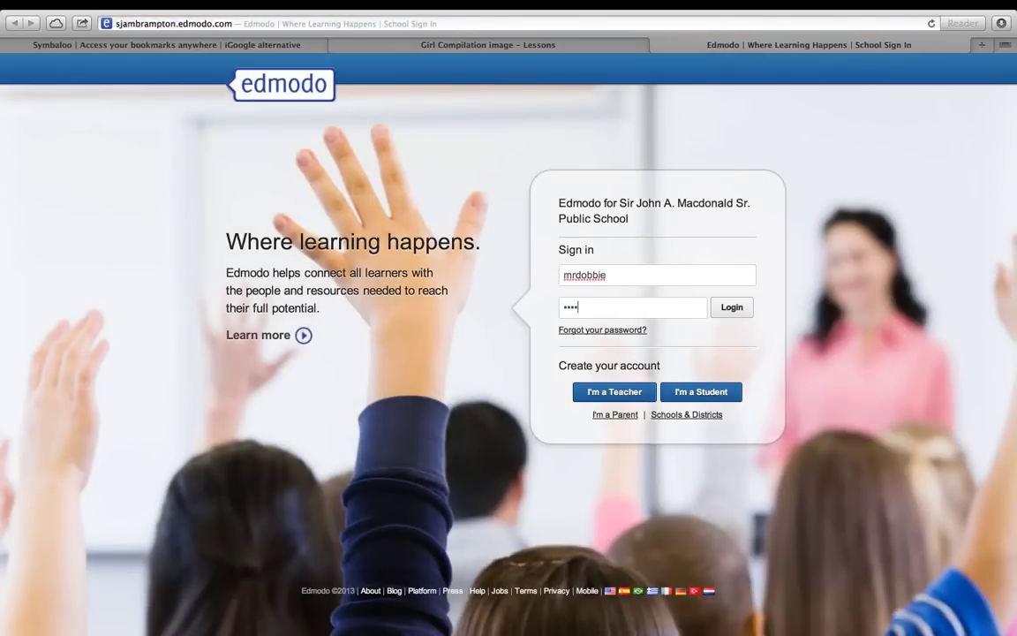
key(Return)
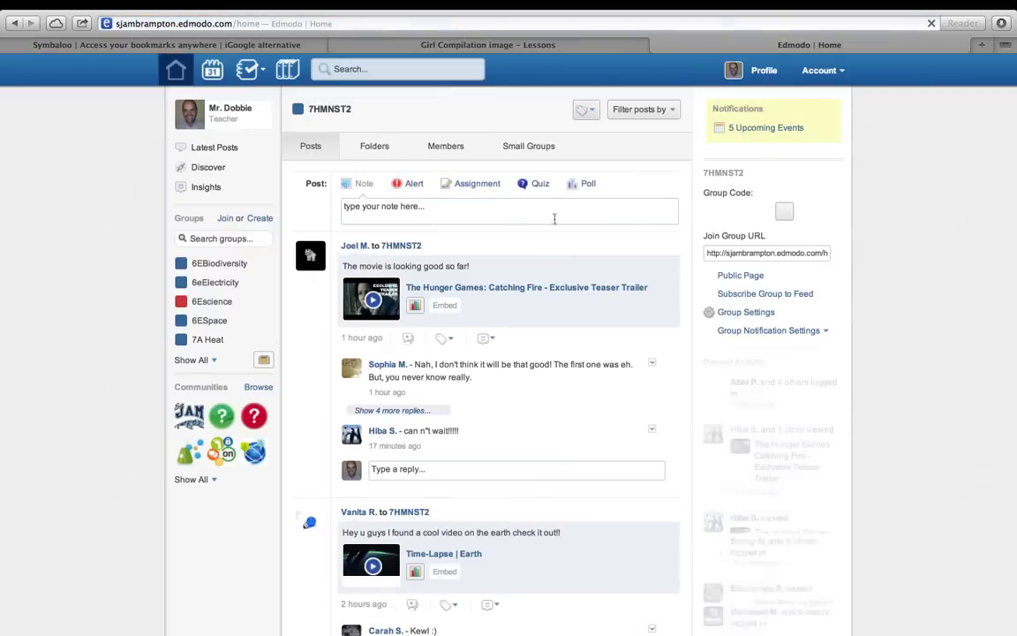
Write a new note in the 7HMNST2 group reading "here is a fun video for homework to review.".
click(557, 205)
text(here is)
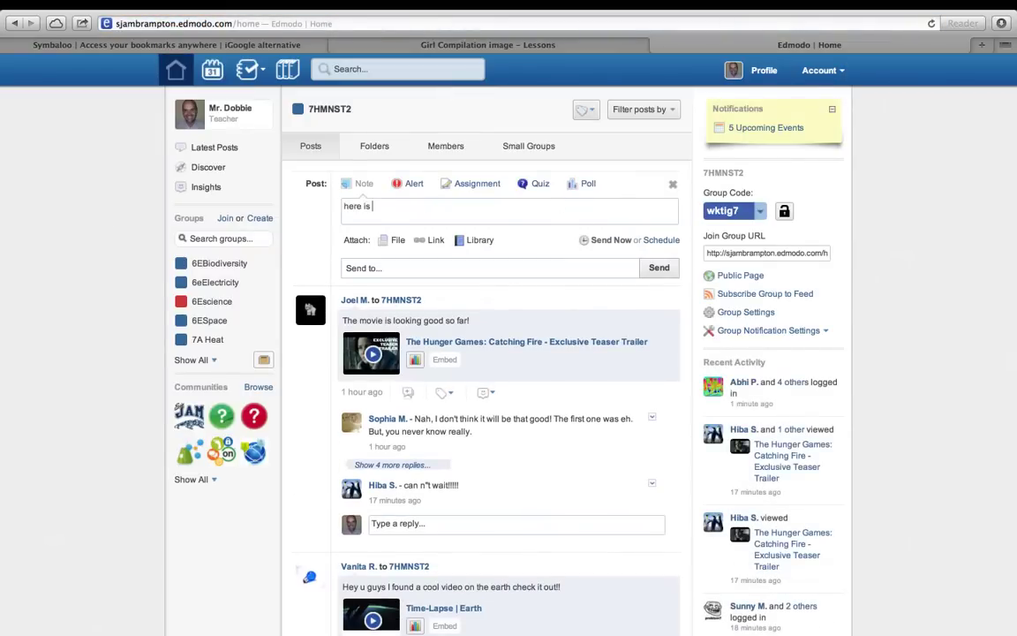
text( a fun video for homework to review.)
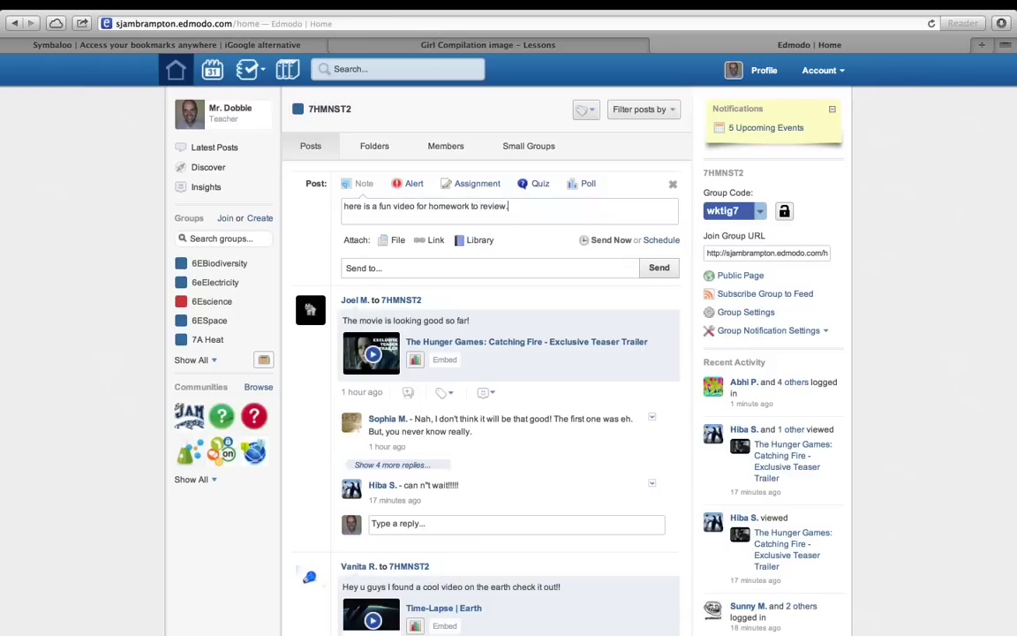
Attach the copied Educreations lesson link to the note and send it to the demo student account.
click(362, 268)
click(435, 241)
click(419, 331)
key(super+v)
click(422, 352)
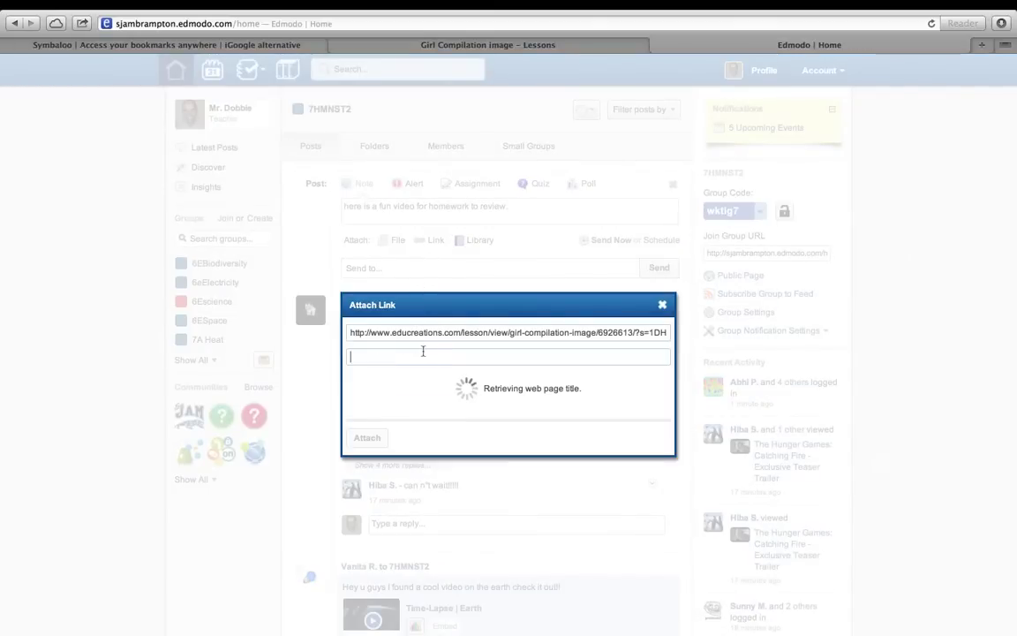
key(Return)
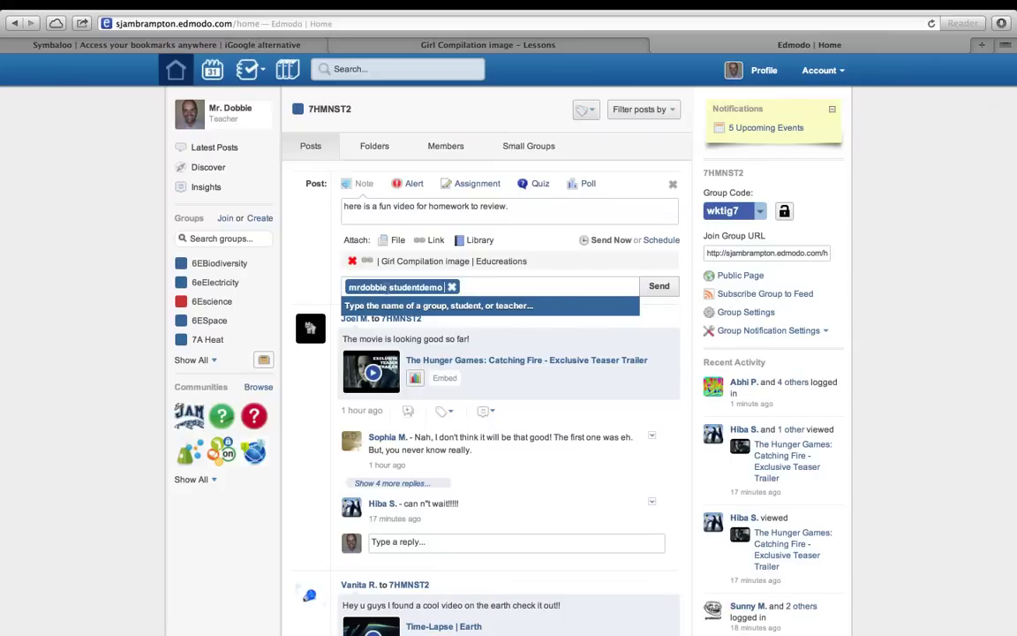
click(651, 288)
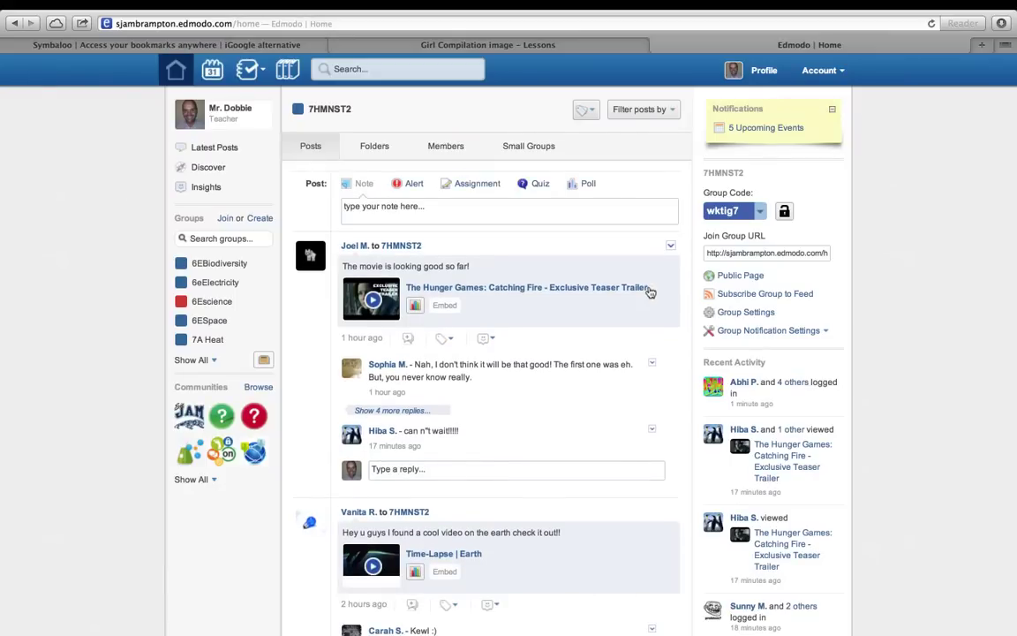
View the latest posts and open the Girl Compilation image lesson link from the sent note.
click(231, 149)
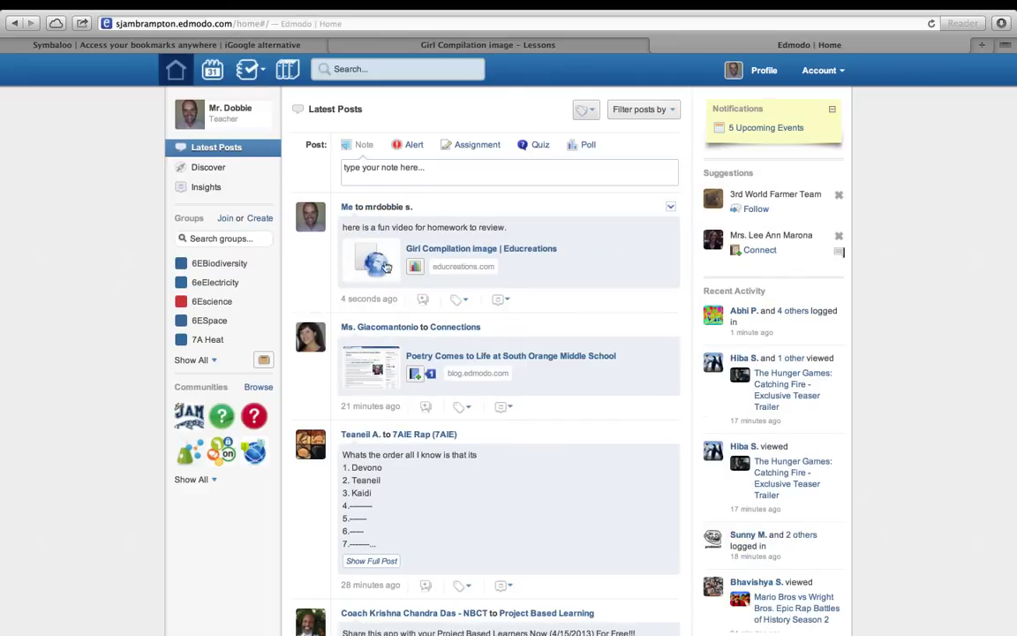
click(488, 248)
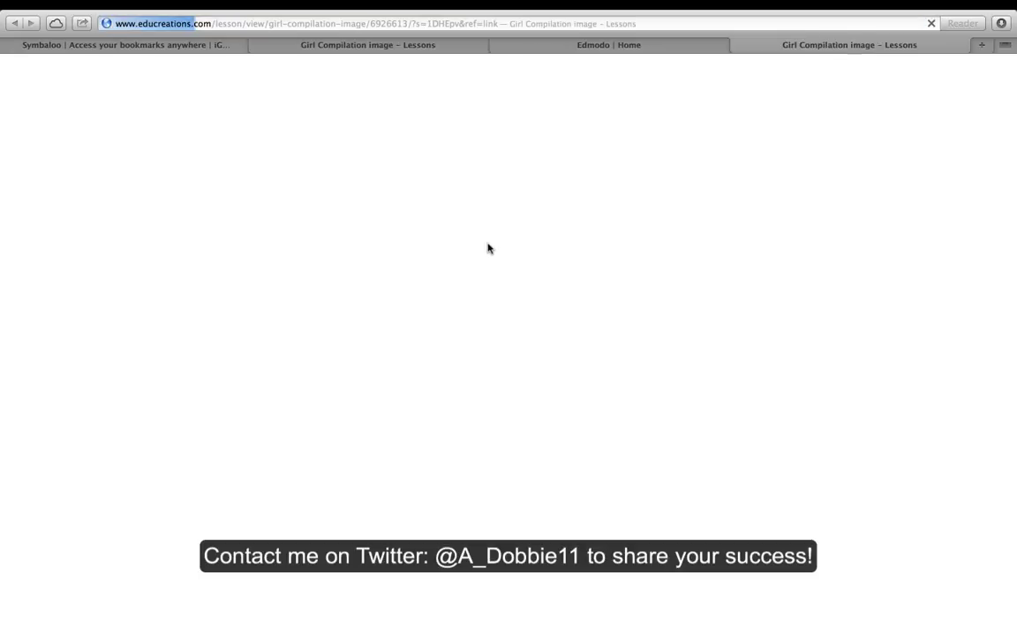